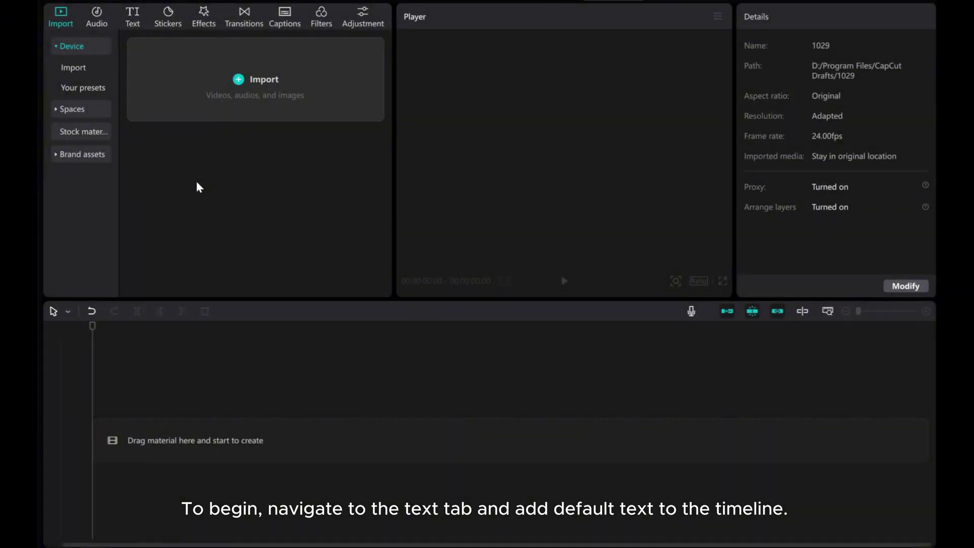
Add a Default text clip to the timeline and extend it to 00:00:04:17.
click(133, 16)
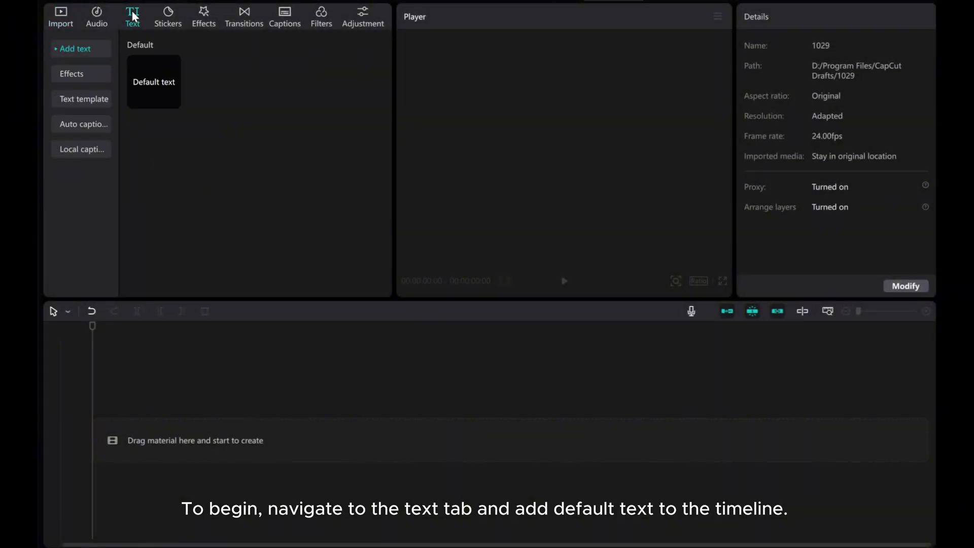
click(173, 101)
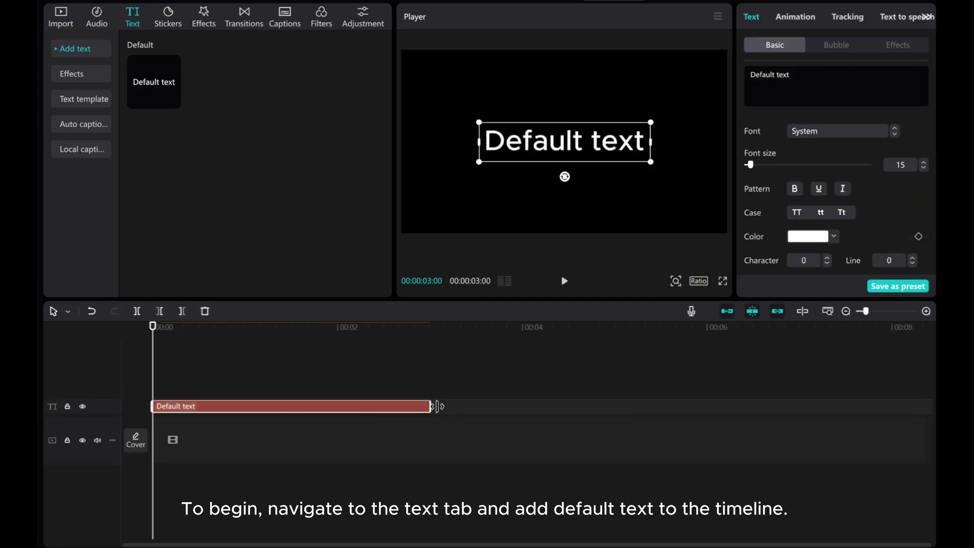
drag(436, 407, 577, 412)
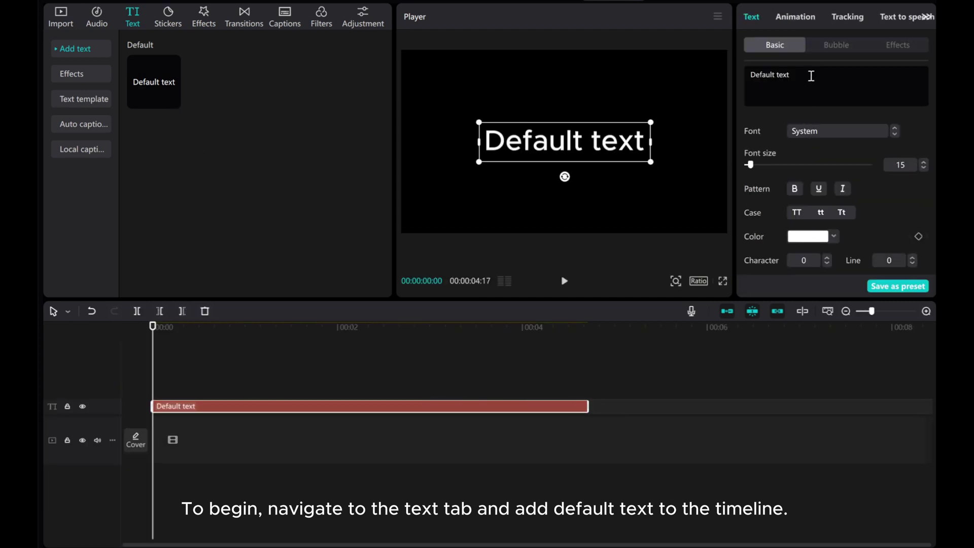
Replace the placeholder text with 'run' and set the font to Impact.
drag(811, 76, 717, 89)
text(run)
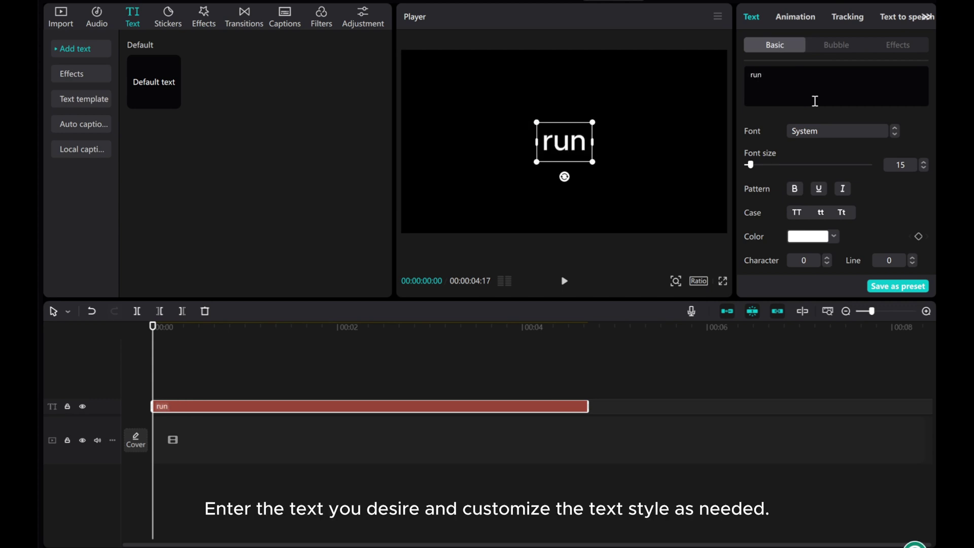
click(818, 131)
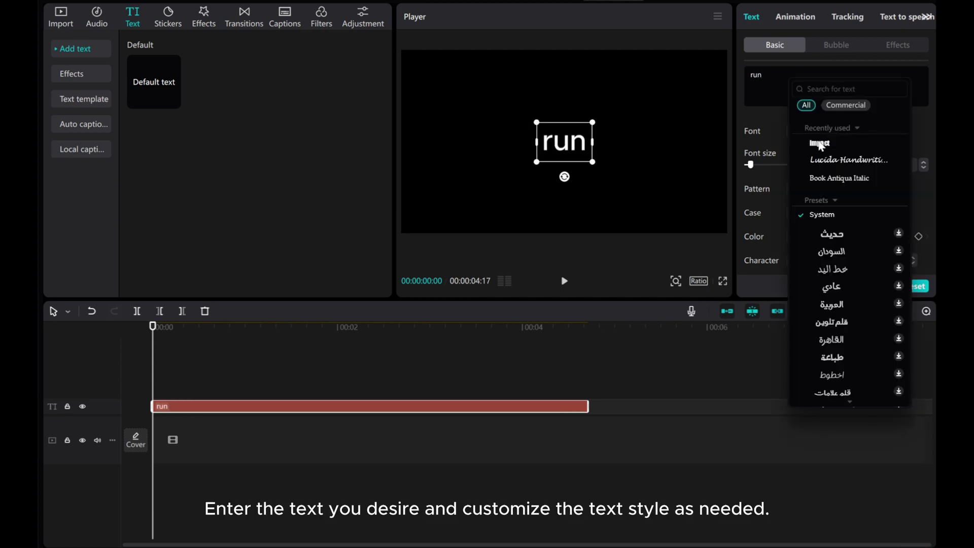
click(817, 142)
Make the text uppercase and bold, with font size 69 and character spacing 1.
click(798, 211)
click(794, 188)
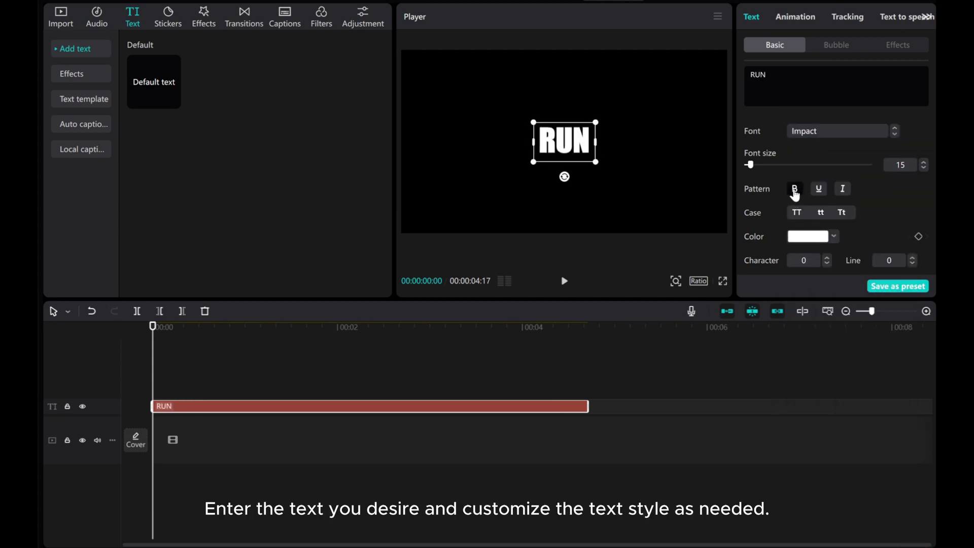
drag(750, 165, 773, 165)
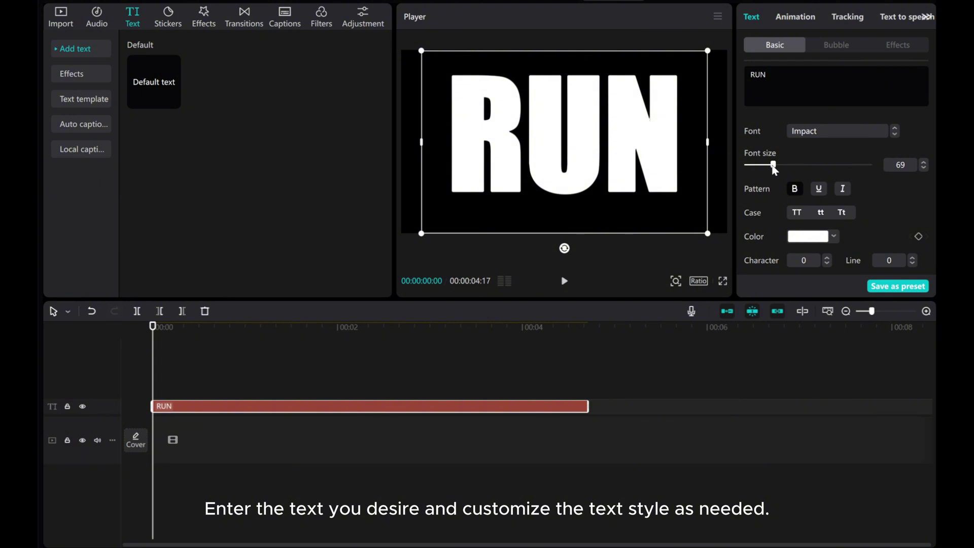
scroll(812, 200, down, 1)
click(826, 212)
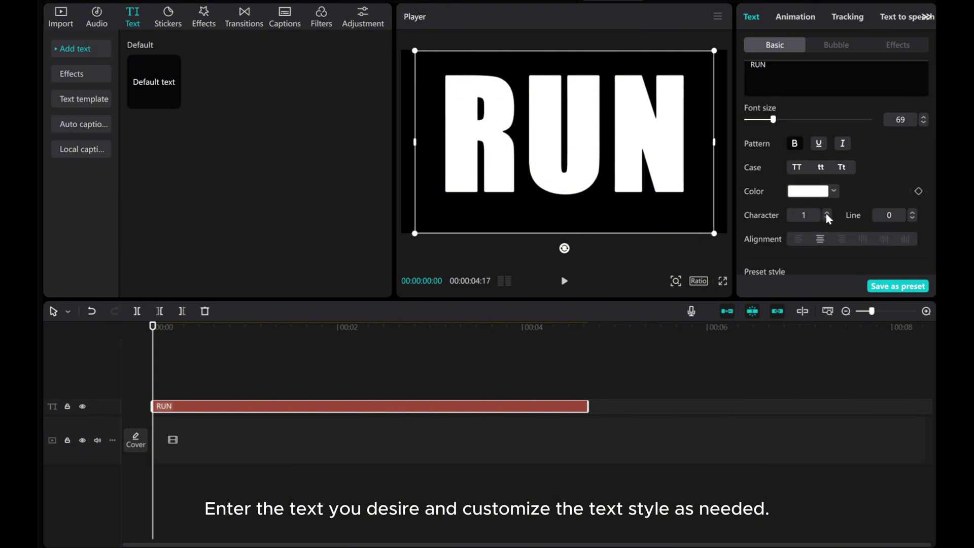
scroll(835, 208, up, 1)
scroll(821, 208, down, 1)
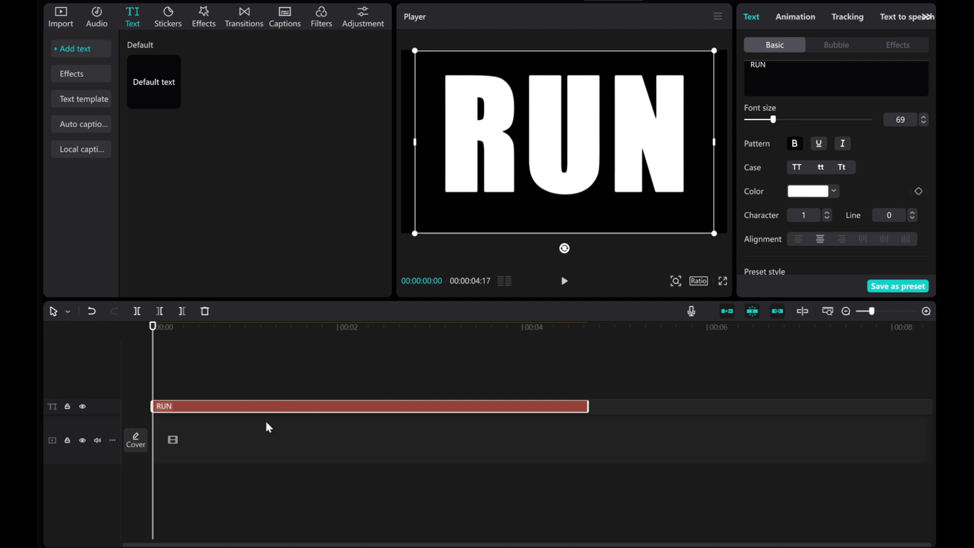
Give the RUN text a Fade In entrance animation lasting 2.0s.
click(791, 17)
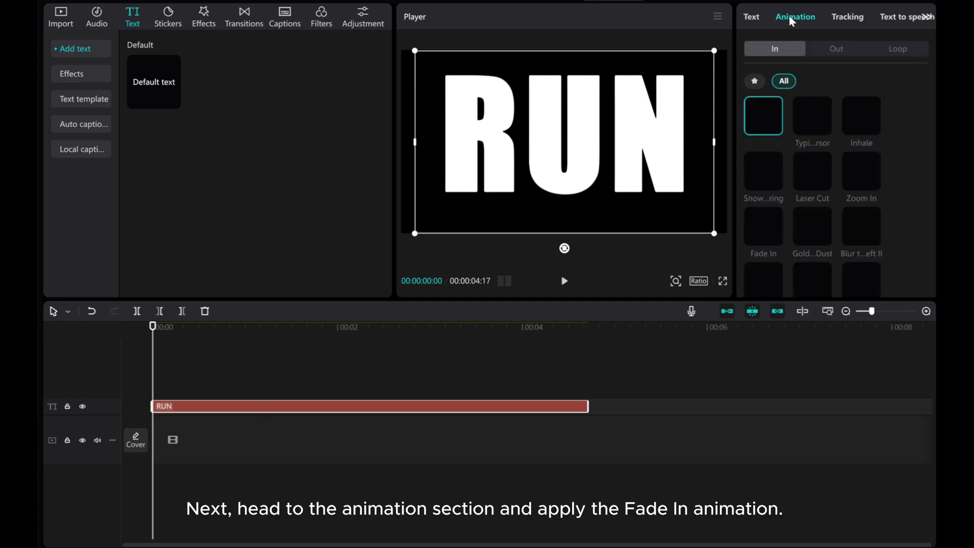
click(759, 227)
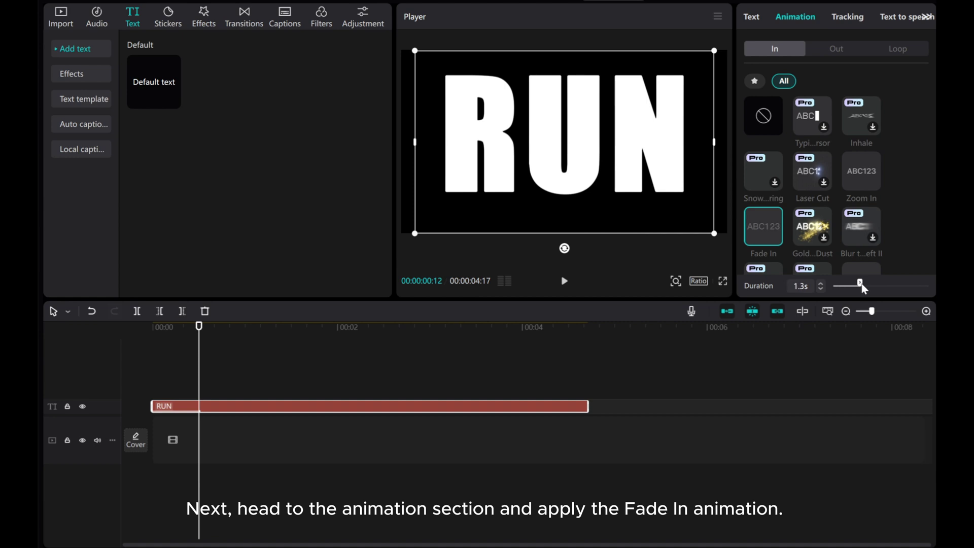
drag(862, 284, 876, 284)
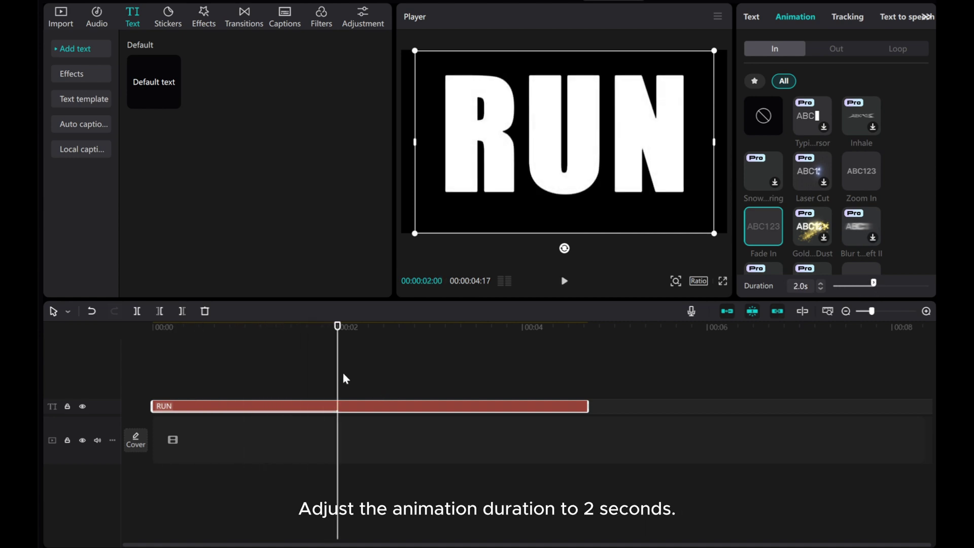
drag(336, 373, 126, 351)
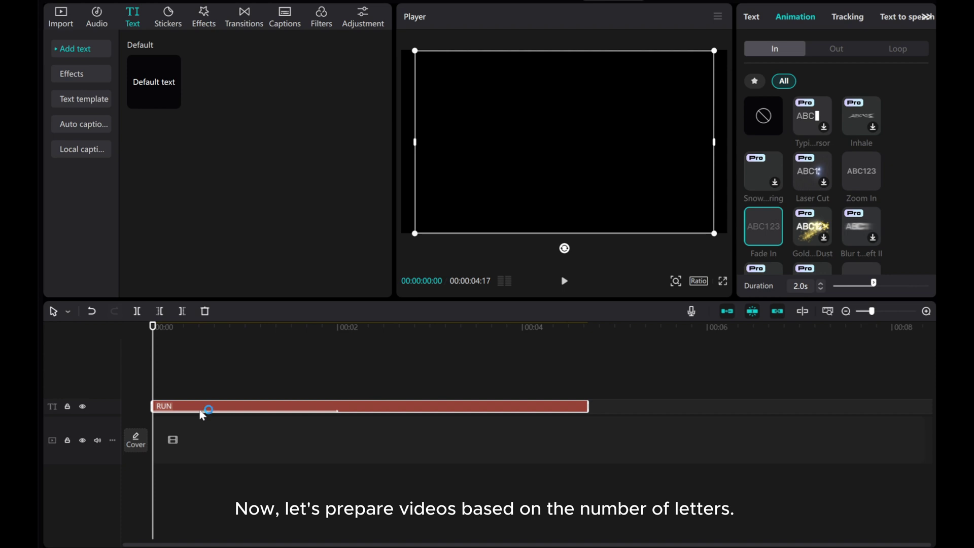
Place the girl-in-field, cartoon dog and couple-with-smoke clips on separate tracks above the text.
click(71, 11)
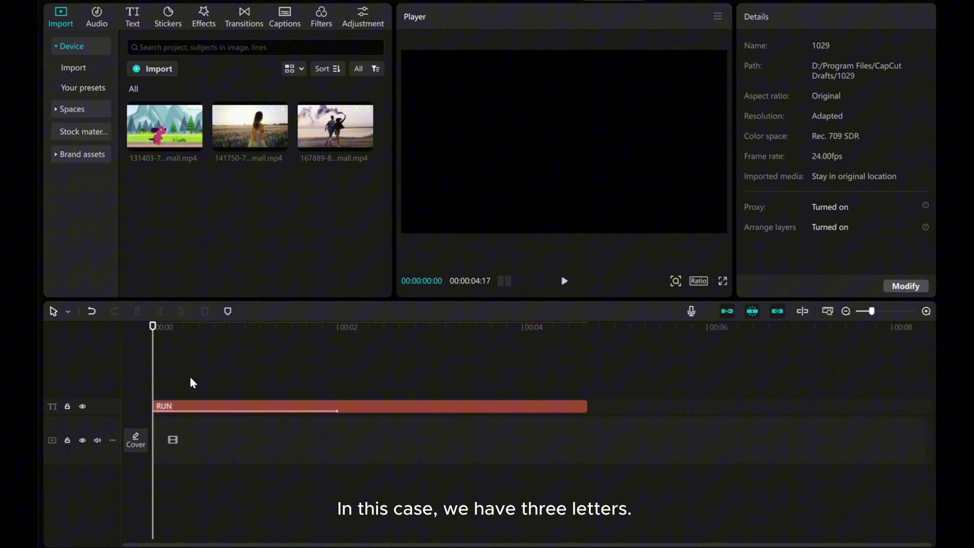
drag(148, 373, 381, 381)
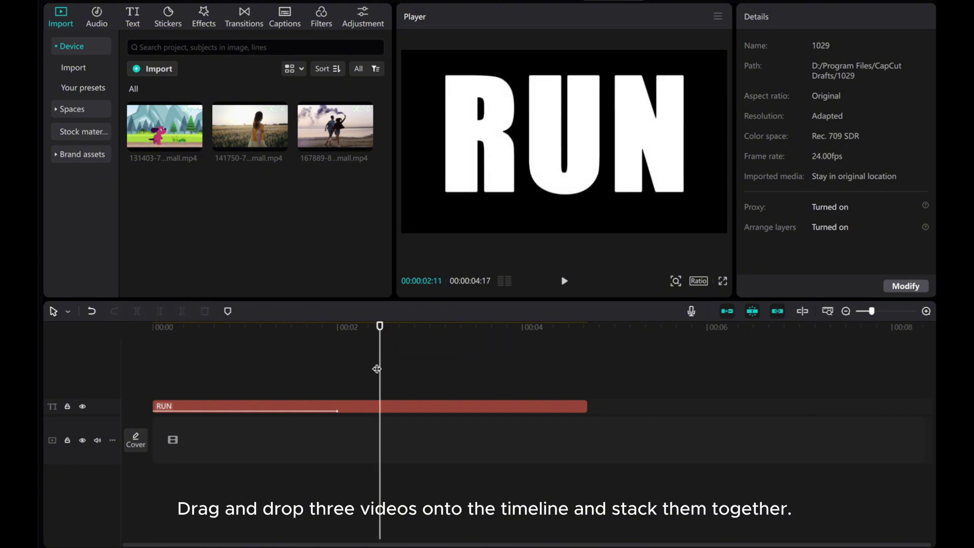
drag(375, 366, 132, 360)
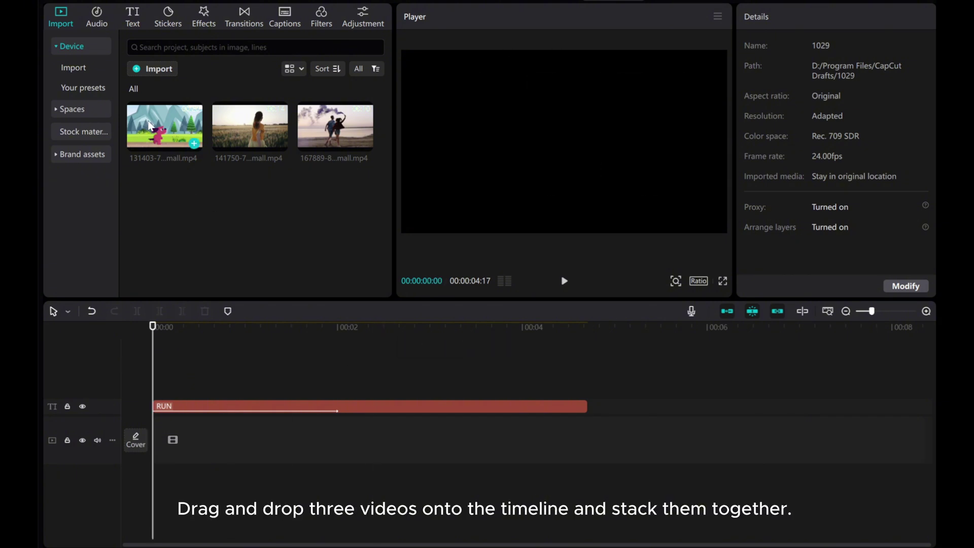
drag(223, 219, 152, 383)
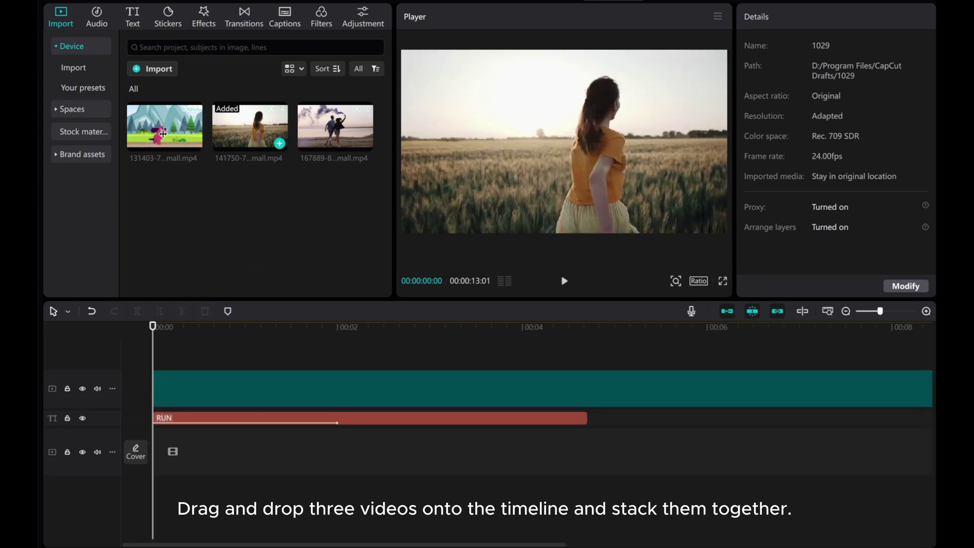
drag(163, 133, 145, 357)
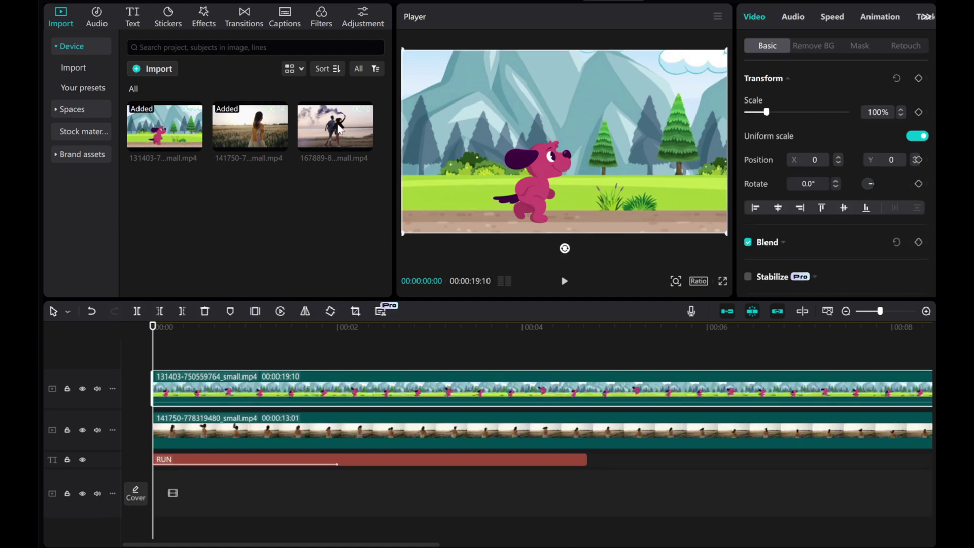
drag(339, 129, 152, 358)
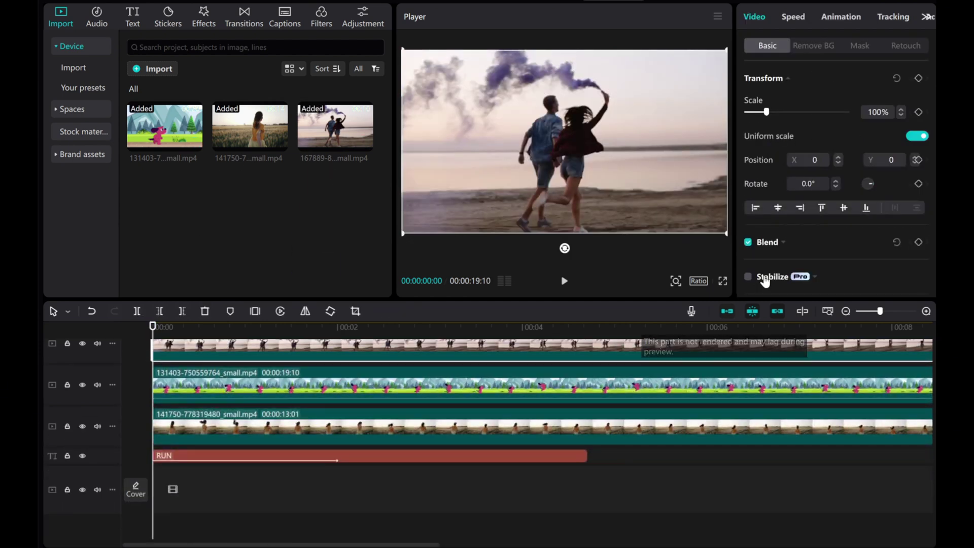
Stretch the RUN text clip so it ends with the top video clip.
click(846, 312)
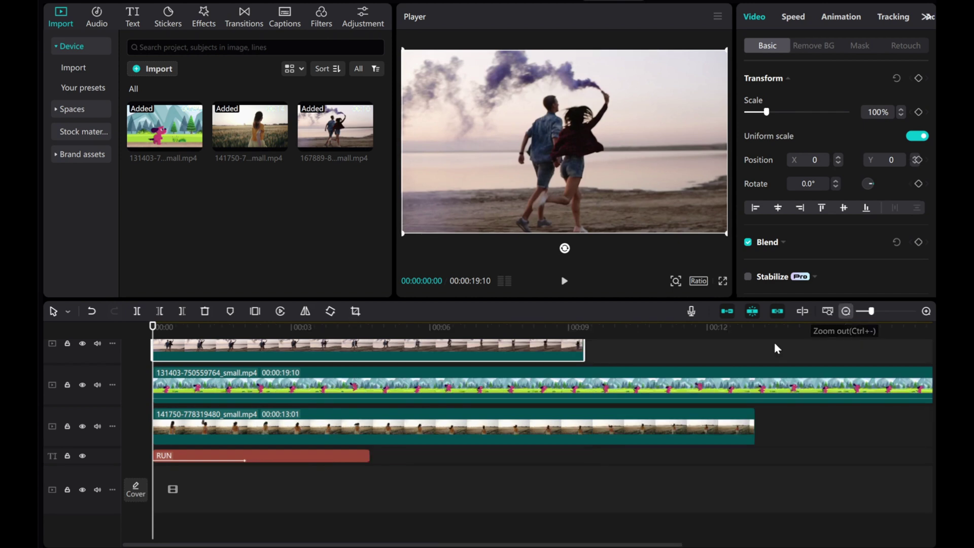
click(309, 456)
drag(368, 456, 585, 455)
Trim the cartoon dog and running-girl clips so all three videos end at 00:00:09:08.
drag(154, 329, 586, 339)
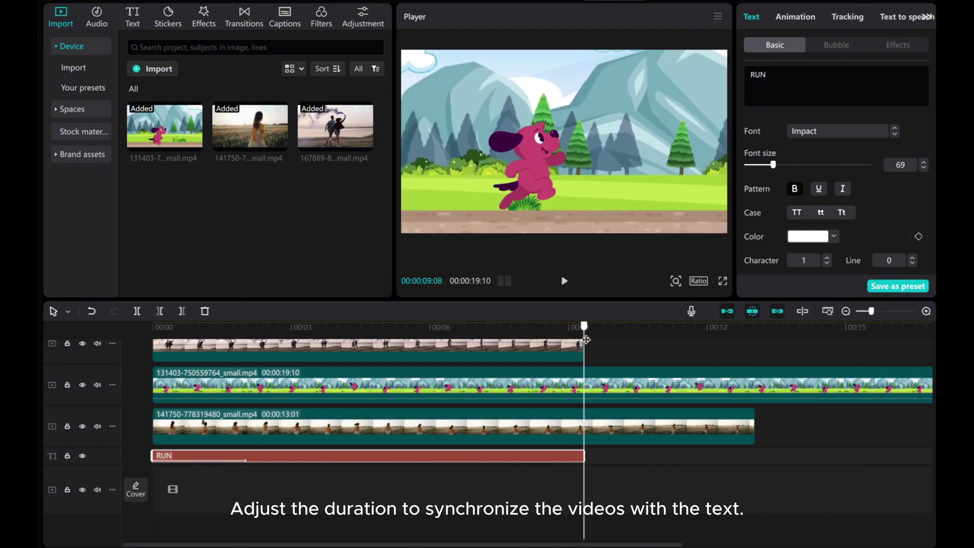
click(582, 384)
click(182, 311)
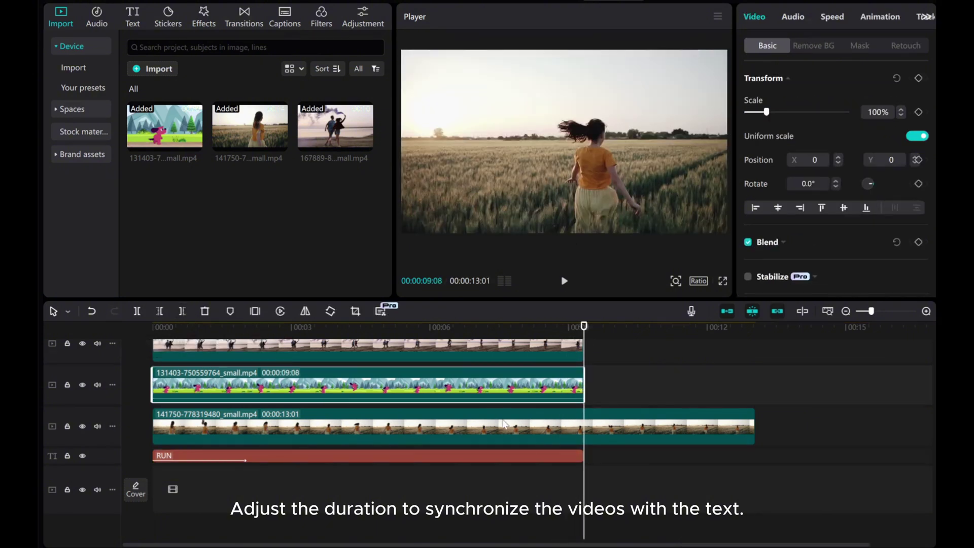
click(506, 430)
click(182, 311)
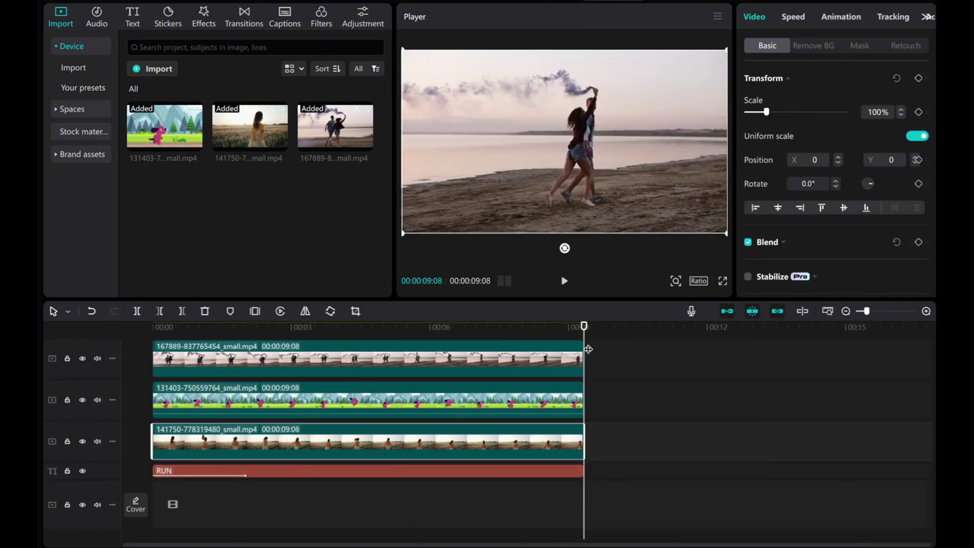
drag(584, 332, 562, 332)
drag(470, 331, 254, 334)
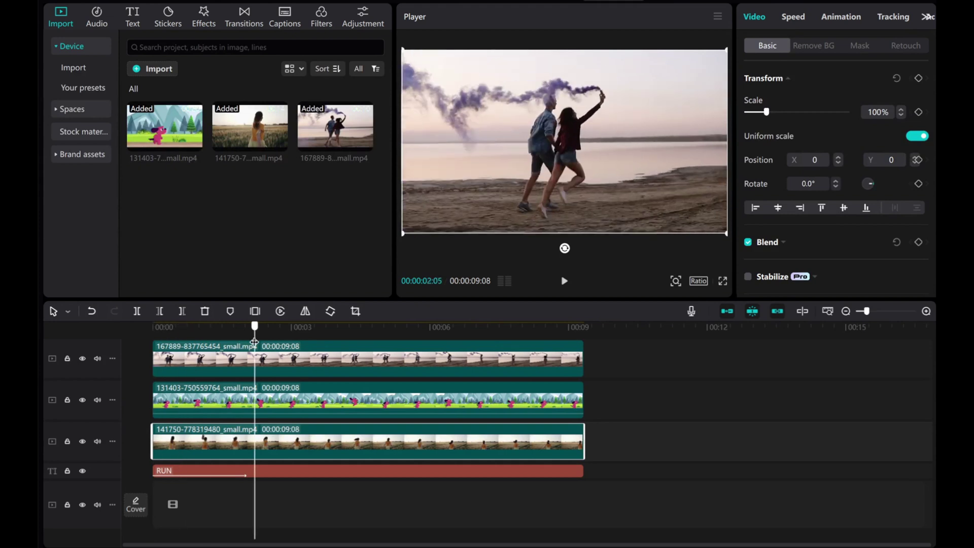
Hide the beach and cartoon dog tracks, then scale the running-girl clip to 67% over the R.
click(82, 358)
click(82, 400)
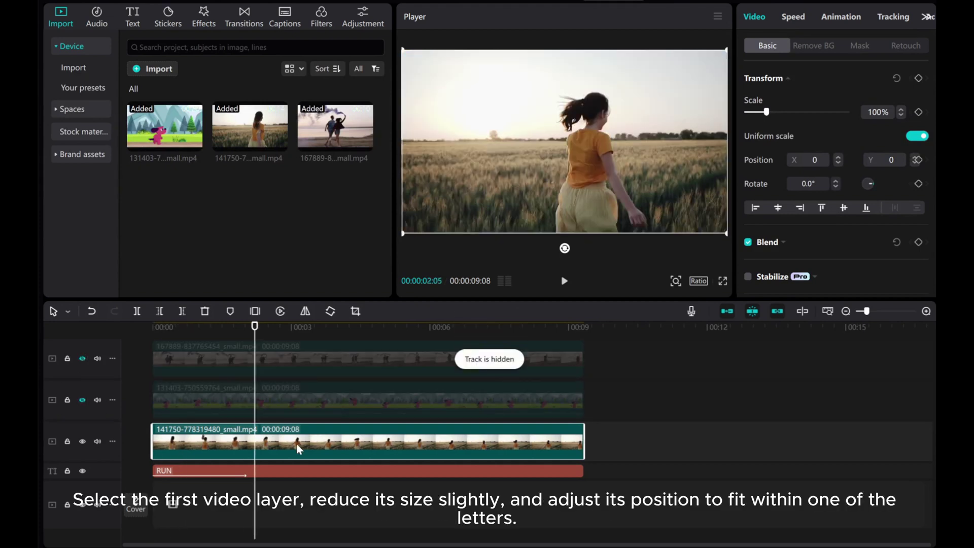
drag(408, 48, 376, 98)
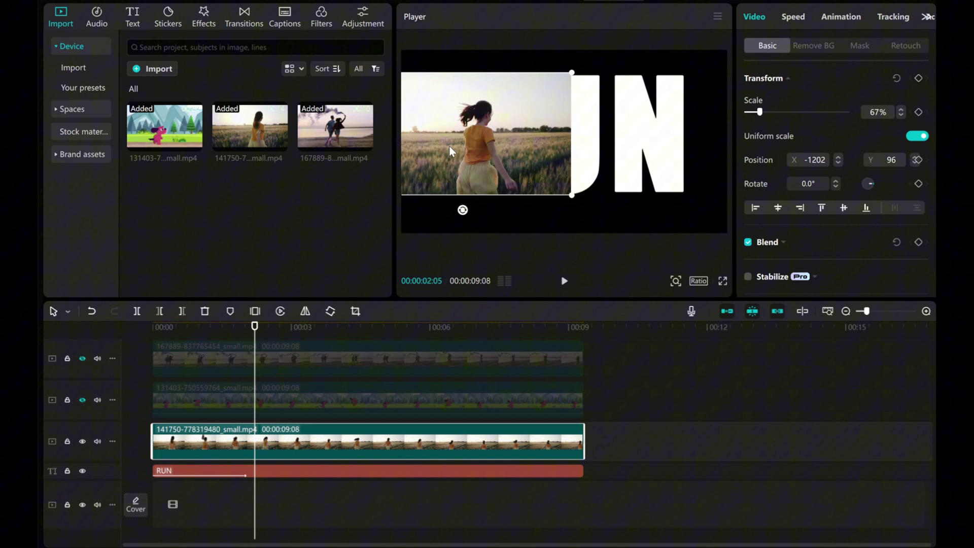
Set the running-girl clip's blend mode to Multiply.
scroll(778, 160, down, 2)
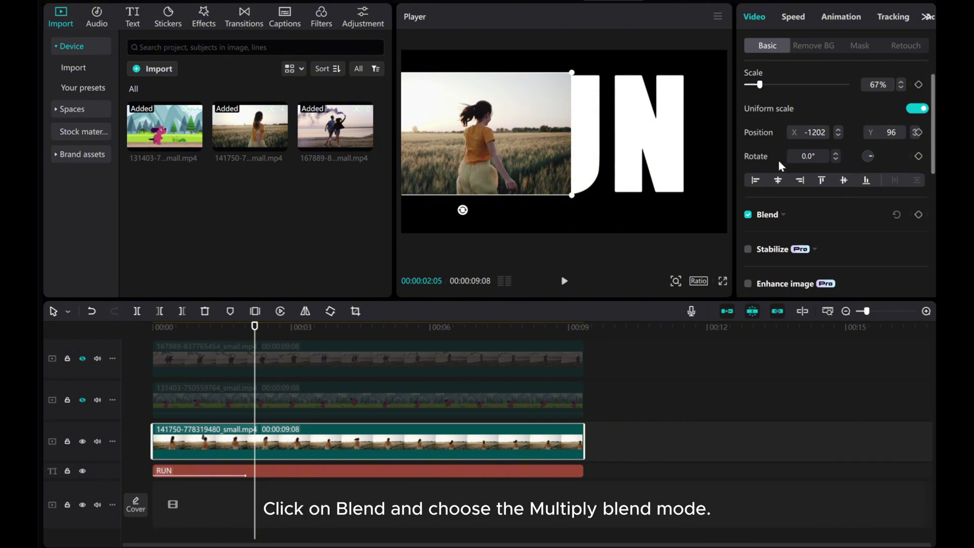
click(781, 197)
click(825, 222)
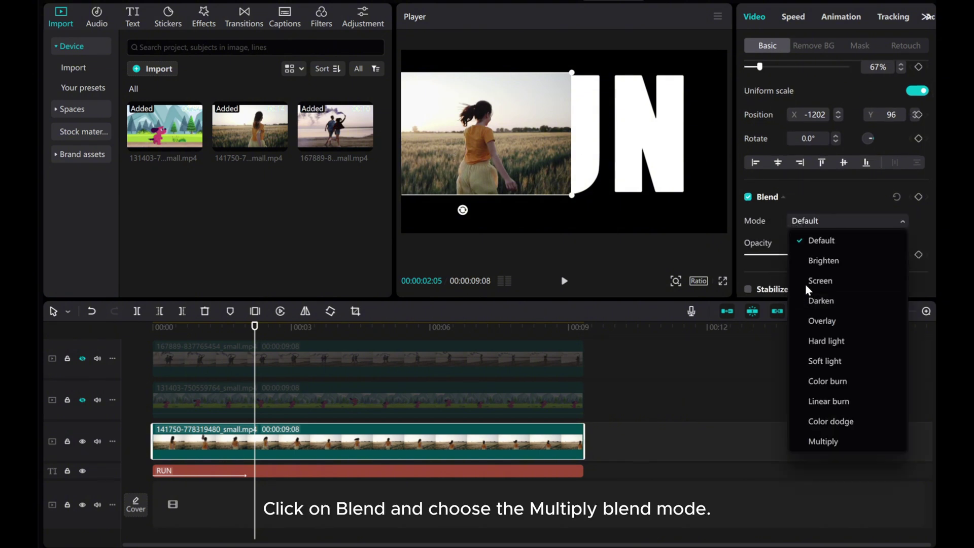
click(838, 444)
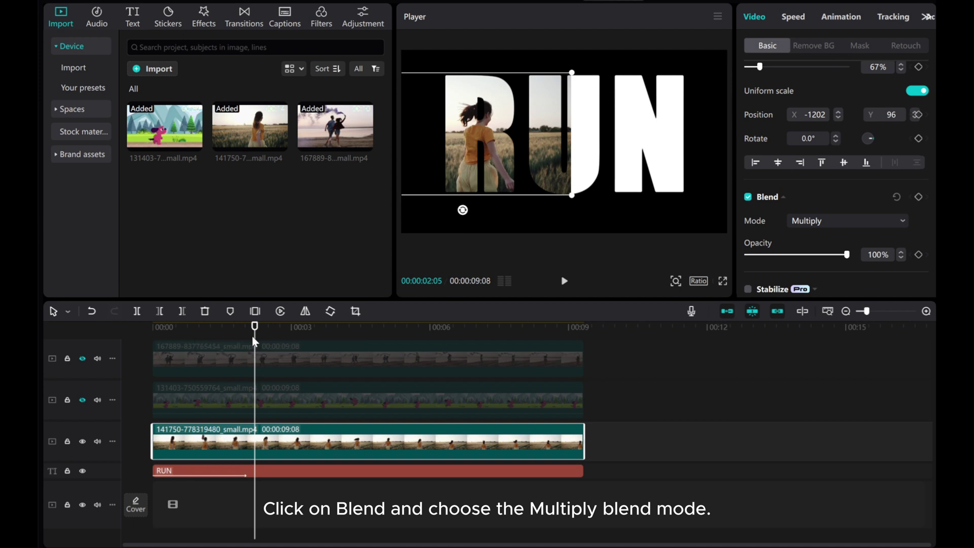
drag(253, 336, 493, 326)
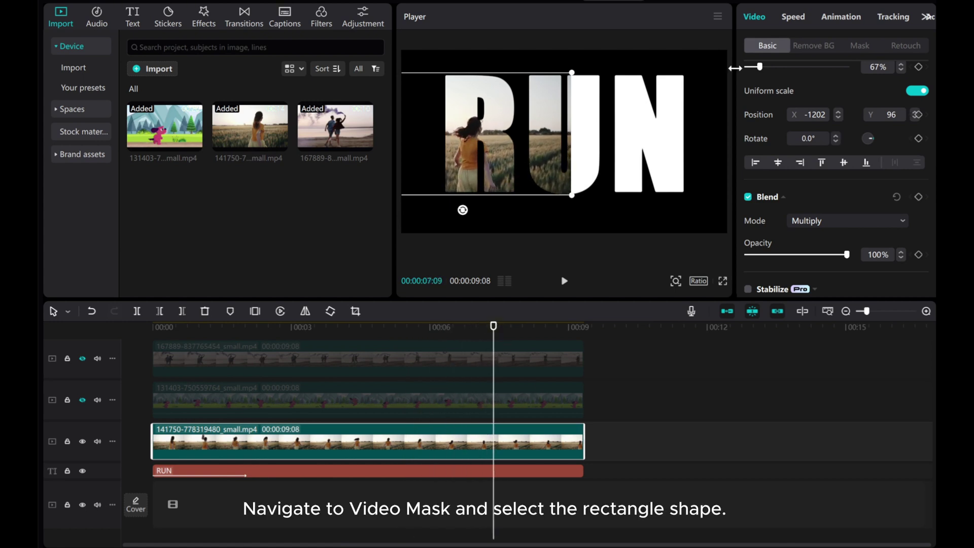
Add a Rectangle mask to the running-girl clip, fitted around the letter R.
click(852, 45)
click(820, 170)
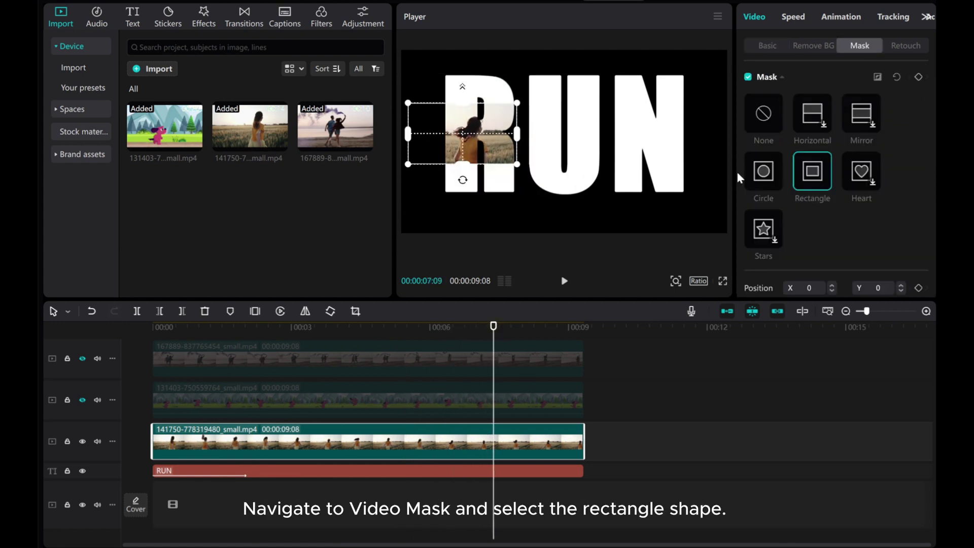
drag(465, 165, 462, 200)
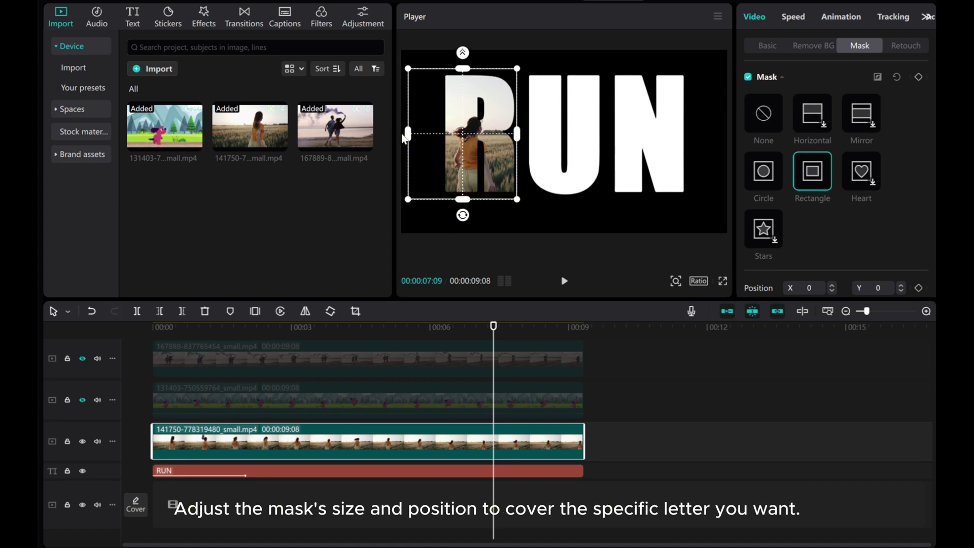
drag(408, 135, 452, 148)
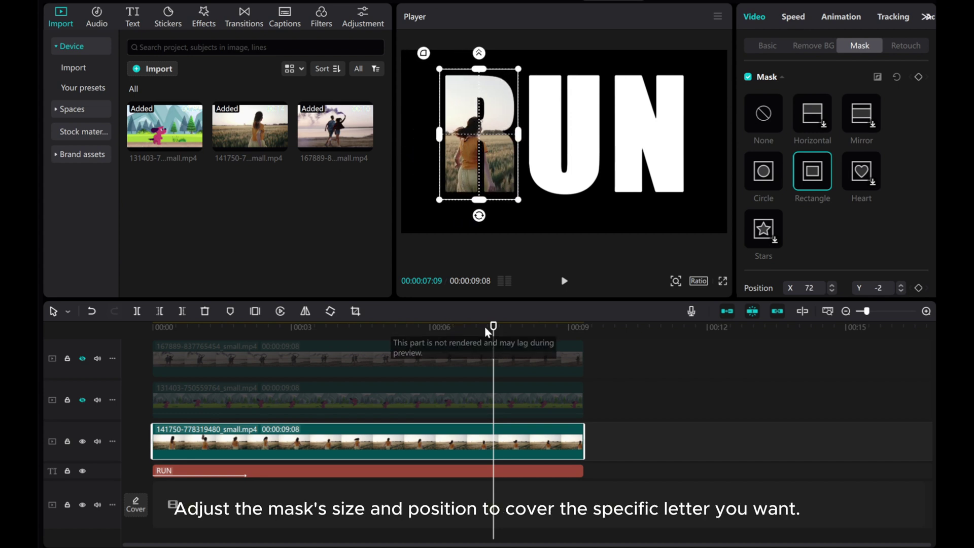
Unhide the cartoon dog track and select its clip.
drag(492, 327, 299, 337)
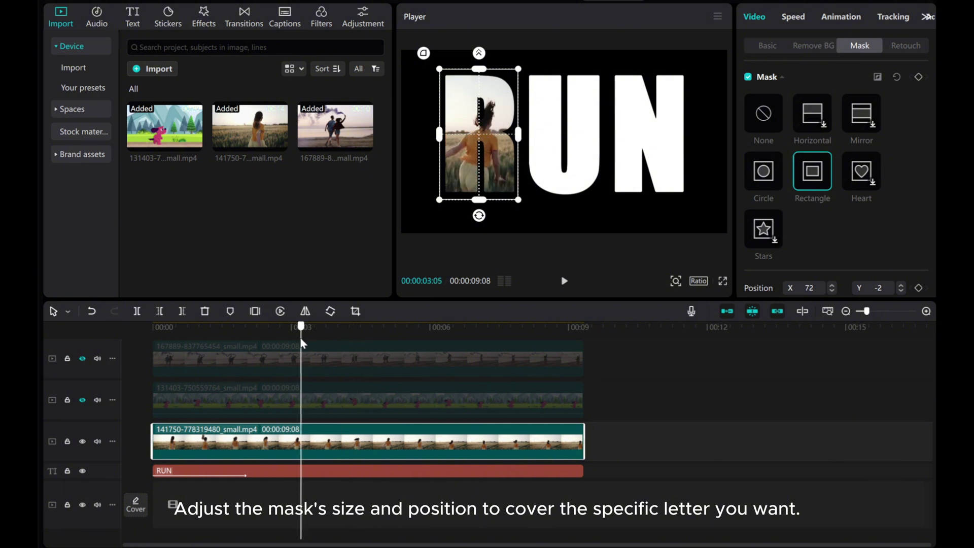
click(82, 399)
click(238, 401)
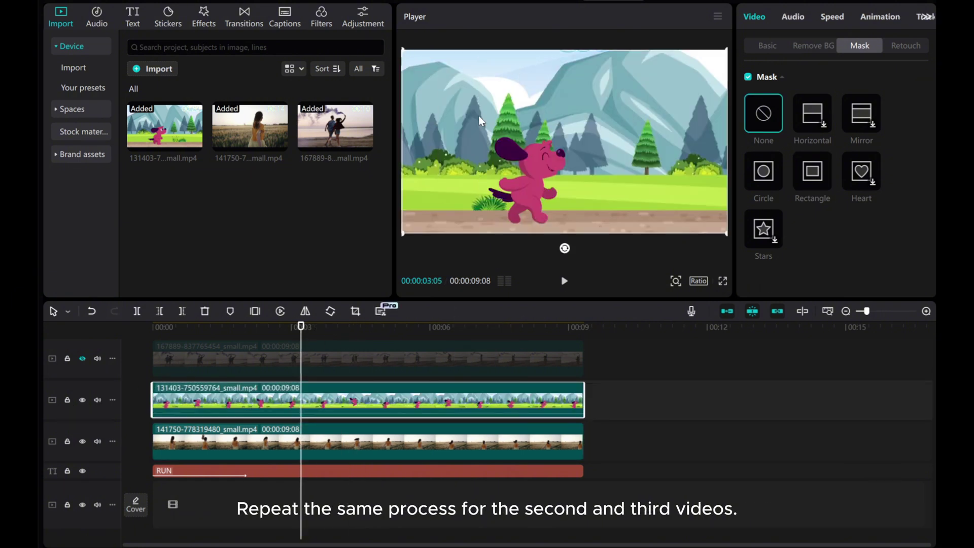
Scale the cartoon dog clip to 67% over the U and blend it with Multiply.
drag(723, 53, 468, 202)
mouse_move(506, 165)
mouse_down()
mouse_move(516, 168)
mouse_move(509, 152)
mouse_up()
drag(480, 72, 500, 105)
scroll(813, 254, down, 2)
click(842, 221)
click(801, 436)
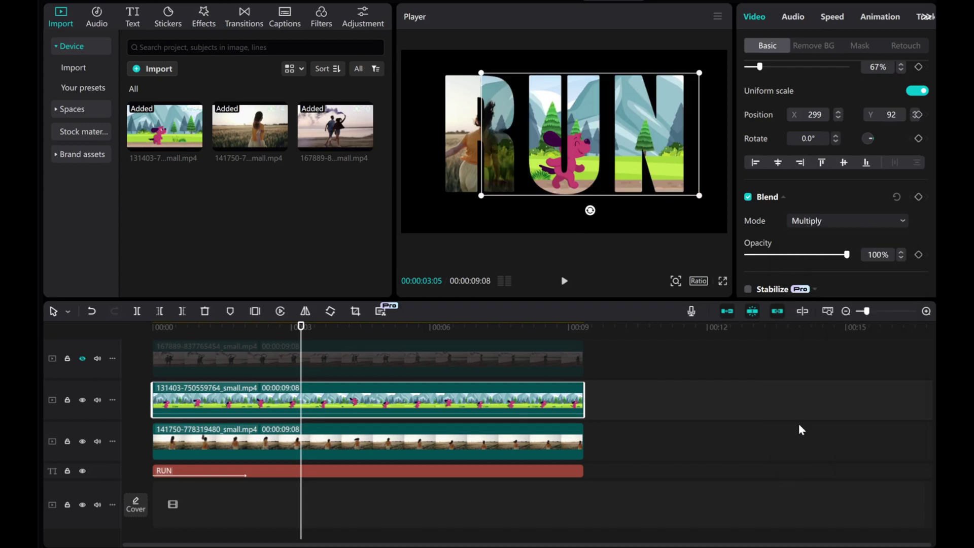
Add a Rectangle mask to the cartoon dog clip, fitted around the letter U.
click(859, 45)
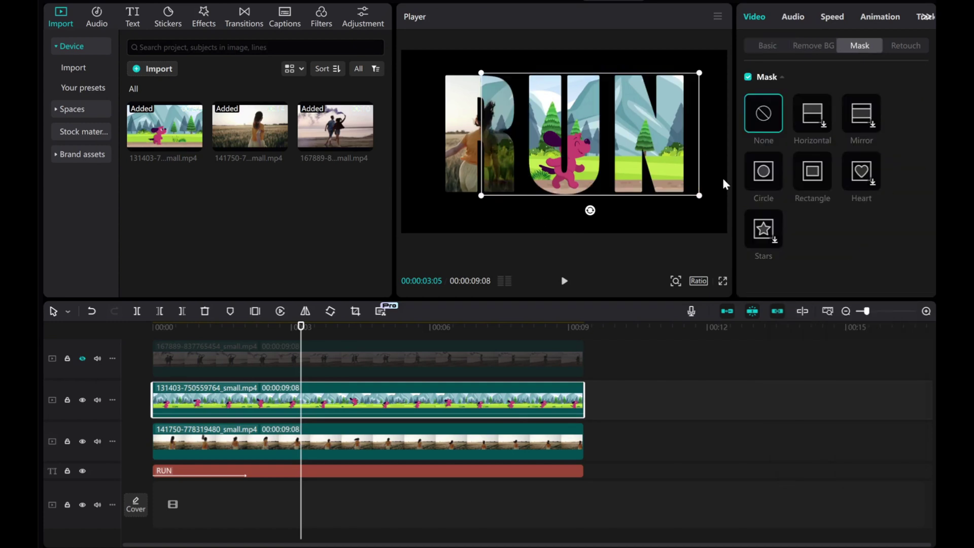
click(812, 171)
drag(571, 102, 572, 71)
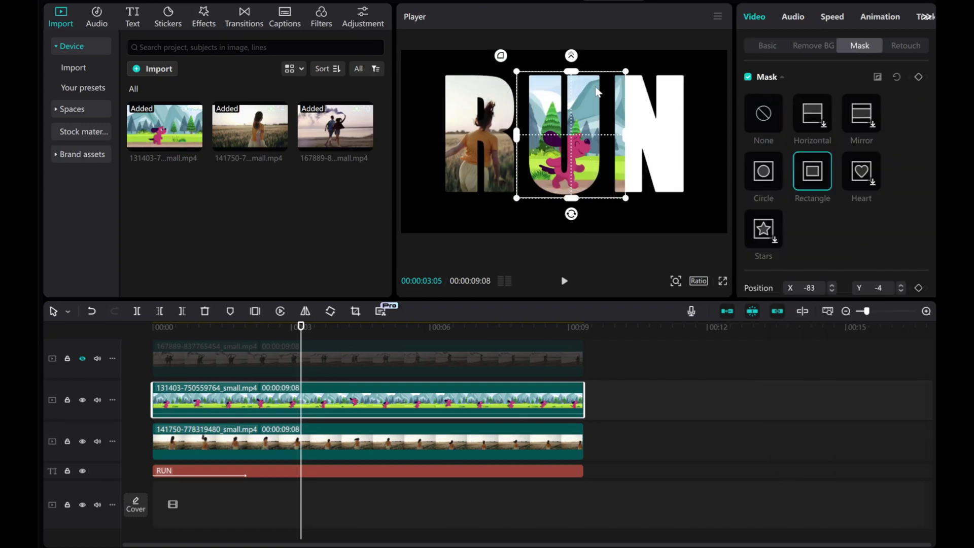
drag(623, 135, 590, 148)
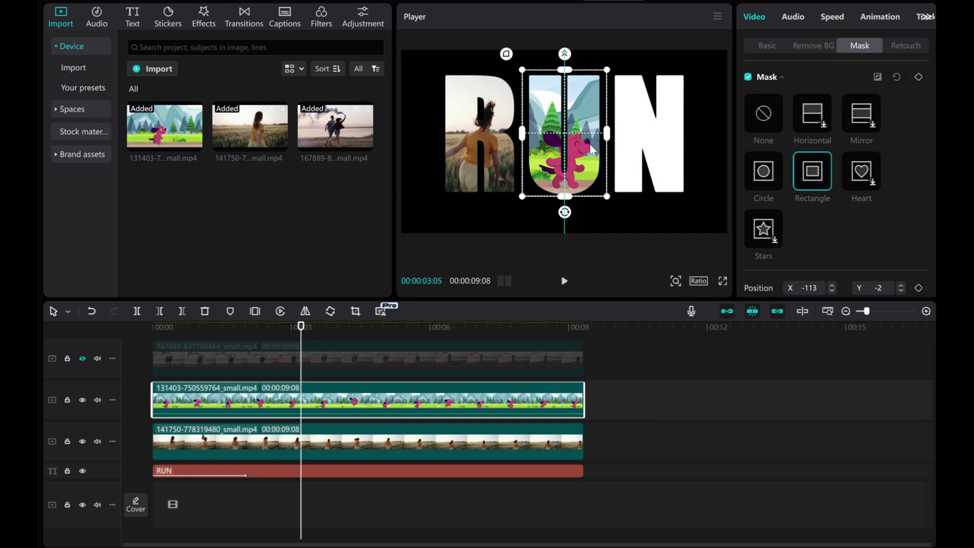
Unhide the beach smoke clip, scale it to 68% over the N and blend with Multiply.
click(82, 358)
click(308, 355)
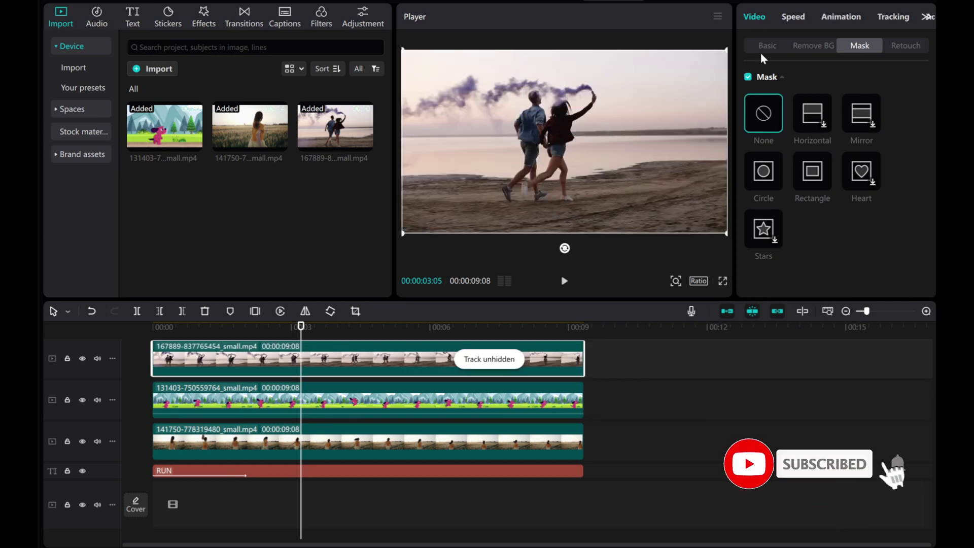
drag(497, 143, 583, 152)
scroll(829, 223, down, 2)
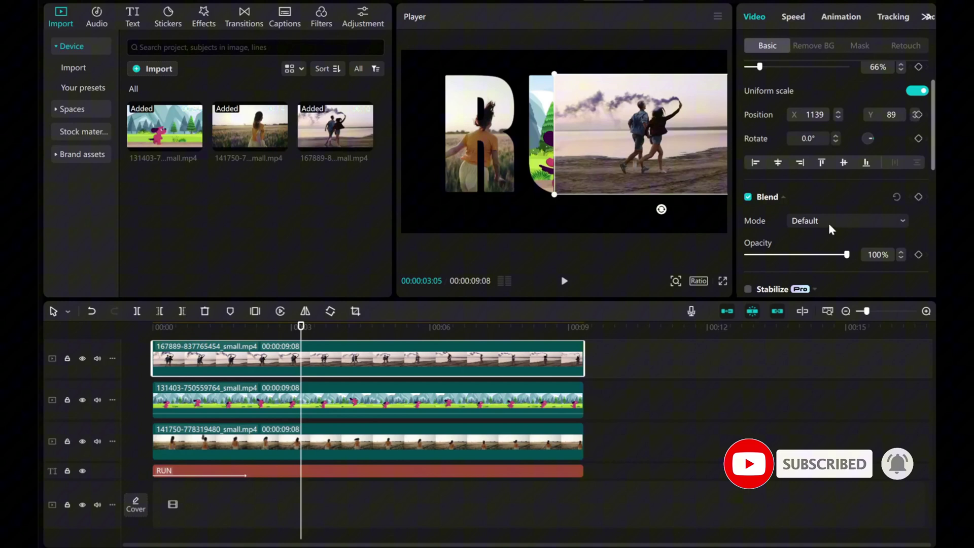
click(829, 221)
click(829, 441)
drag(670, 153, 663, 158)
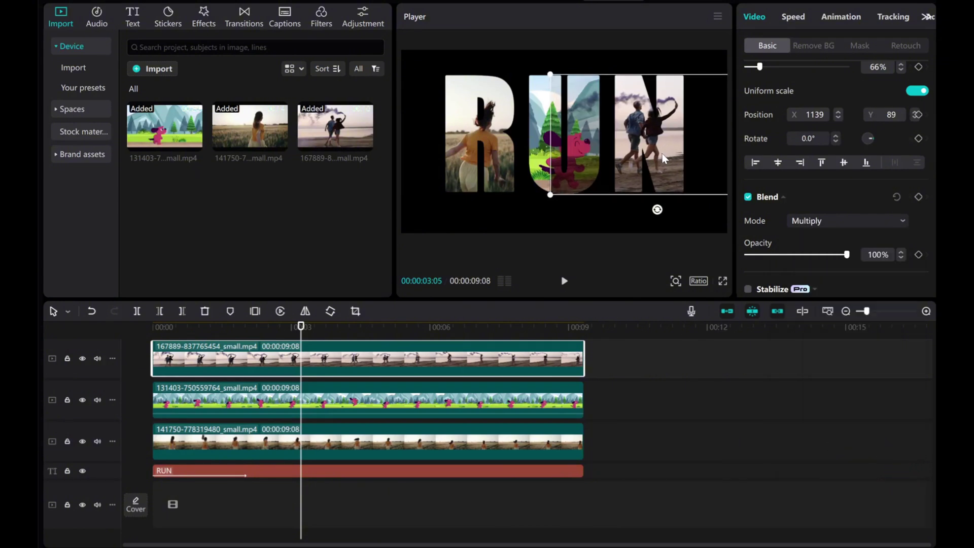
scroll(903, 112, up, 2)
click(901, 109)
click(901, 109)
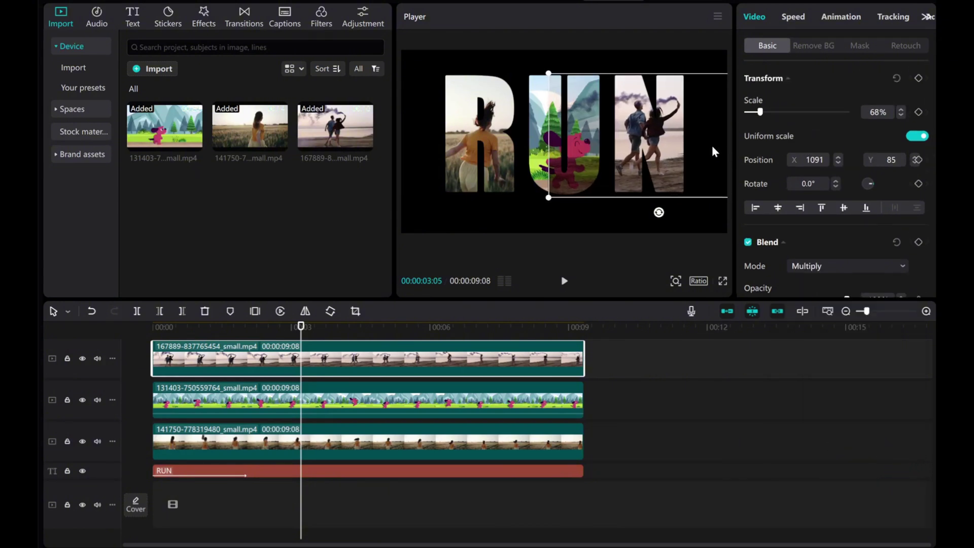
Add a Rectangle mask to the beach clip, narrowed to fit the letter N.
click(859, 45)
click(812, 171)
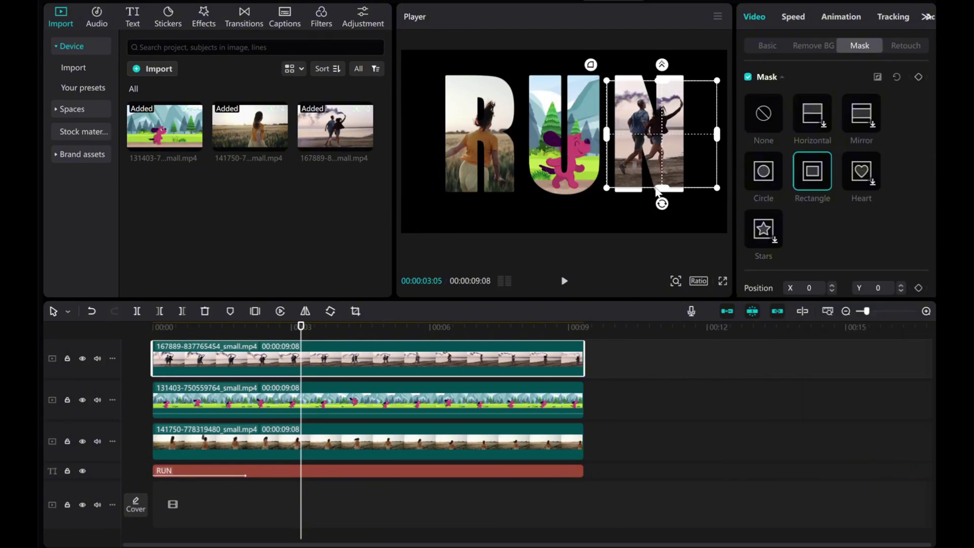
drag(716, 134, 689, 135)
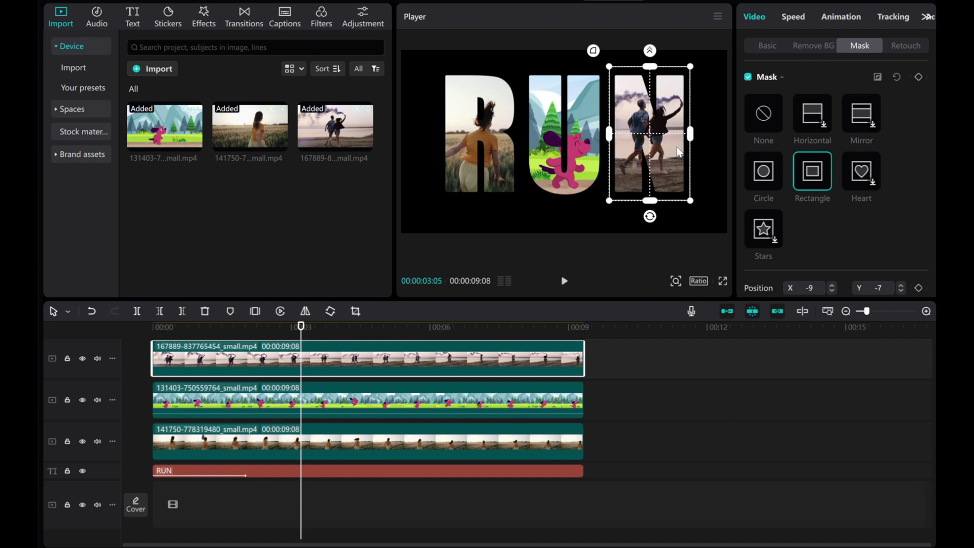
drag(302, 348, 197, 349)
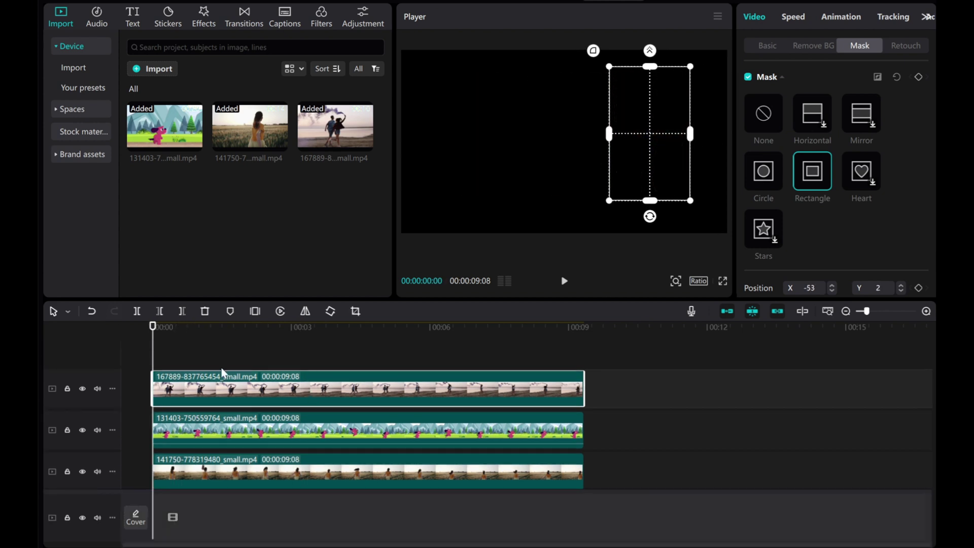
click(136, 352)
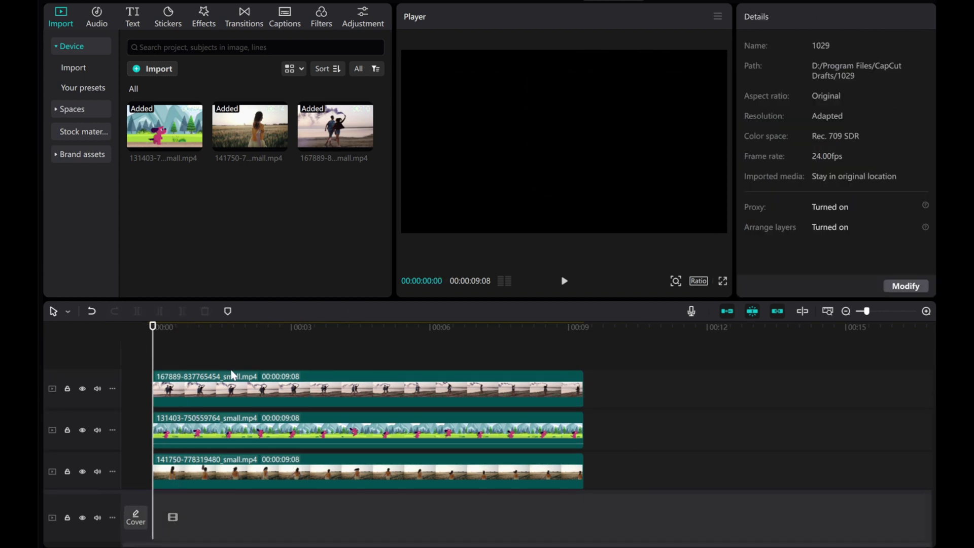
scroll(232, 374, down, 1)
scroll(232, 374, up, 1)
click(564, 281)
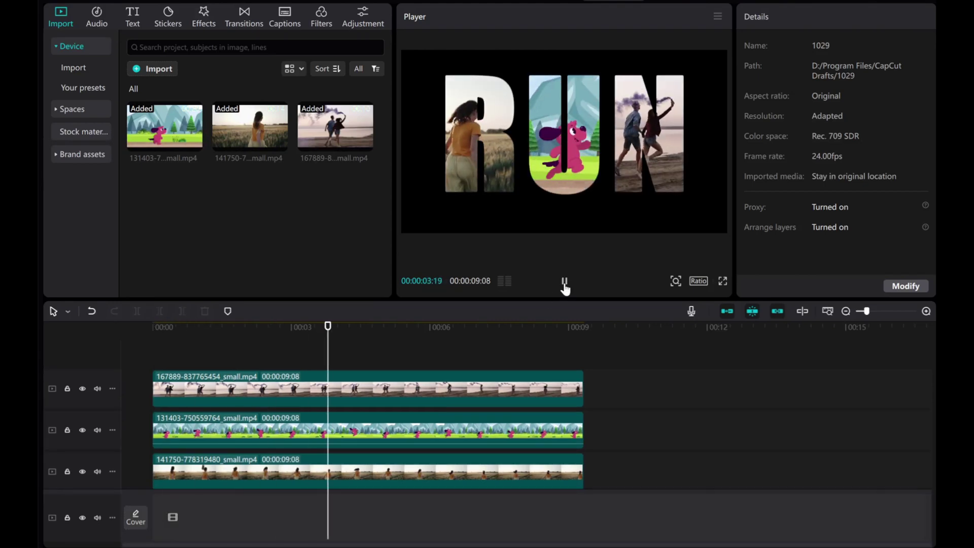
click(565, 282)
drag(387, 355, 153, 360)
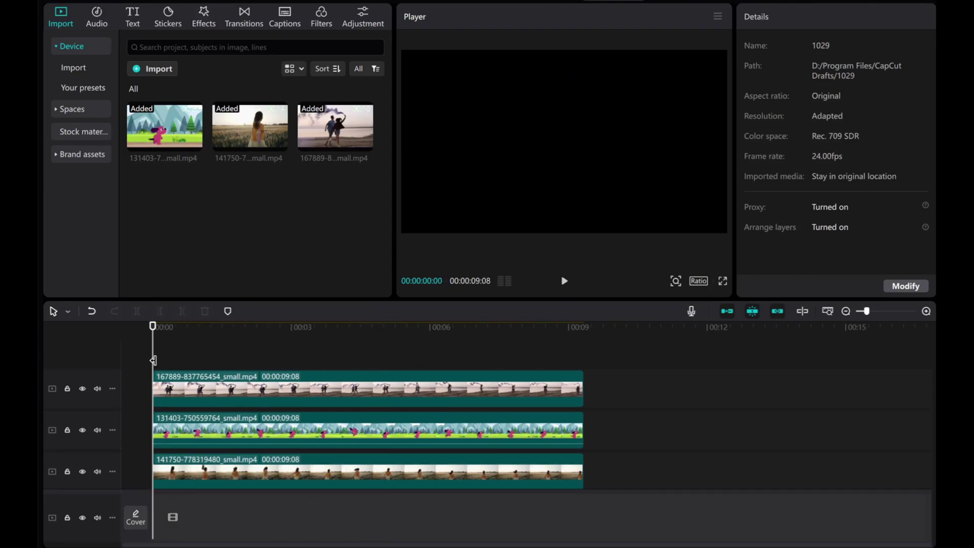
scroll(228, 427, down, 1)
Duplicate the RUN text clip and move the copy onto a new top track.
click(228, 450)
right_click(265, 448)
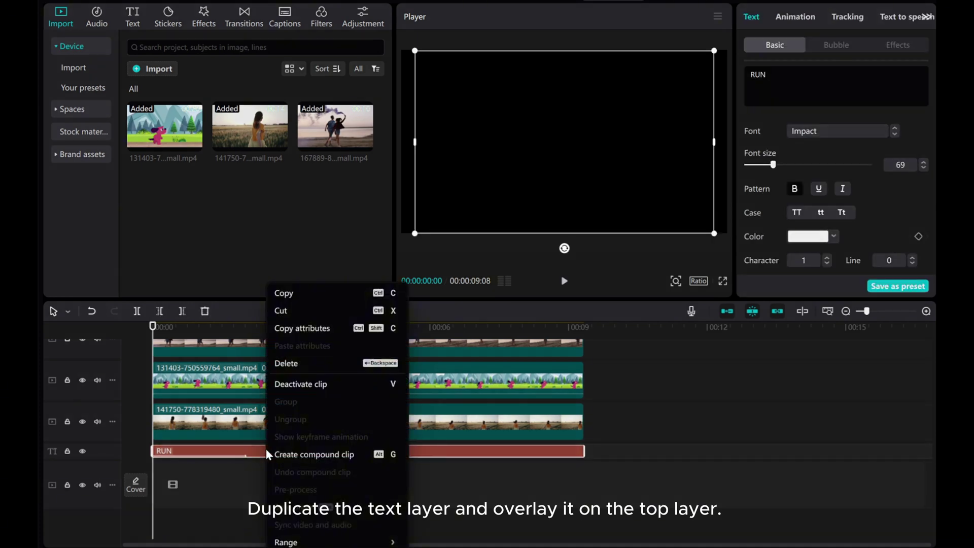
click(296, 291)
scroll(177, 373, up, 1)
right_click(166, 346)
click(172, 354)
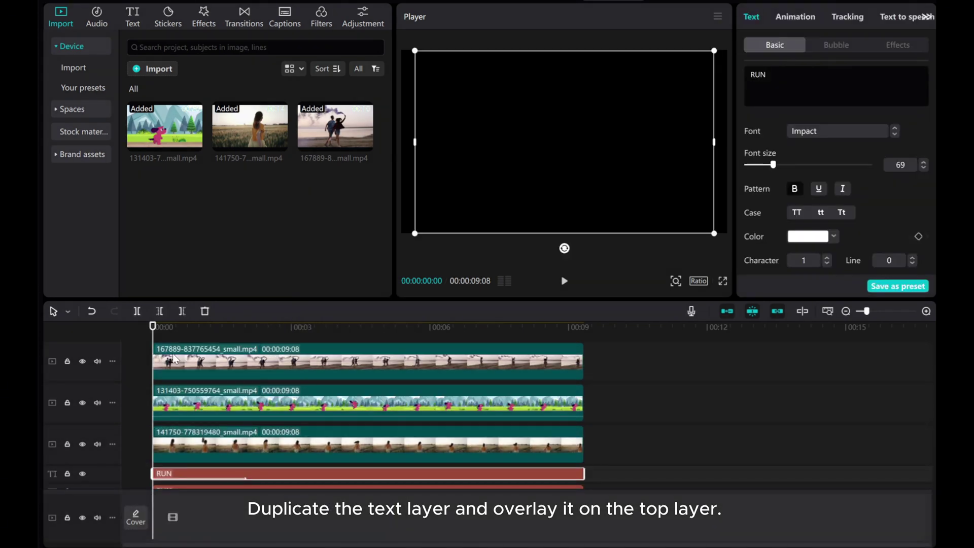
drag(219, 462, 203, 376)
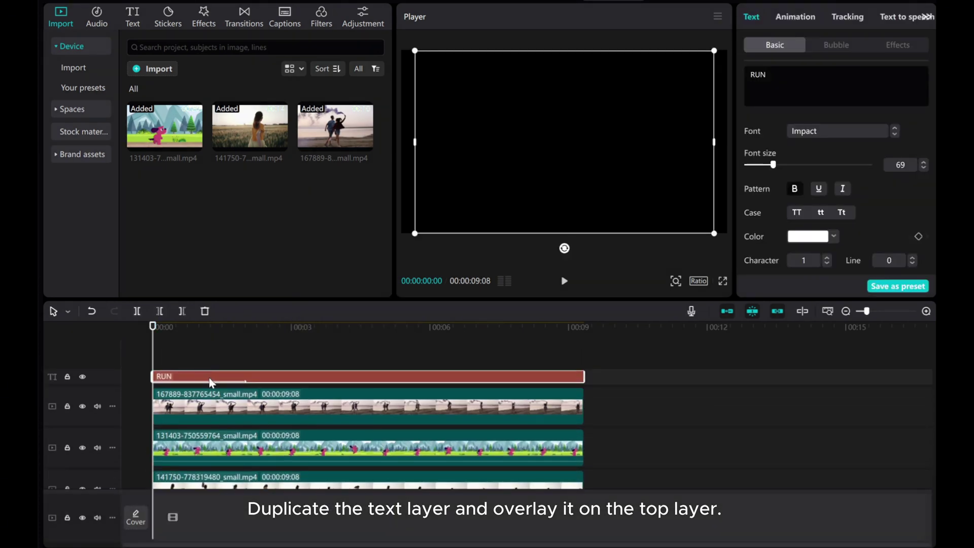
Set the copied text's intro animation to None.
click(795, 18)
click(762, 117)
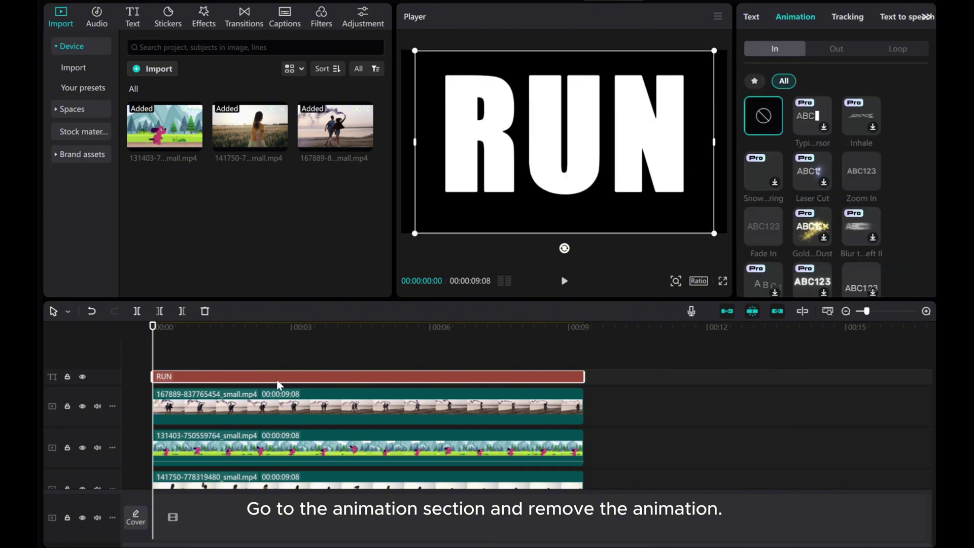
click(750, 18)
scroll(812, 178, down, 2)
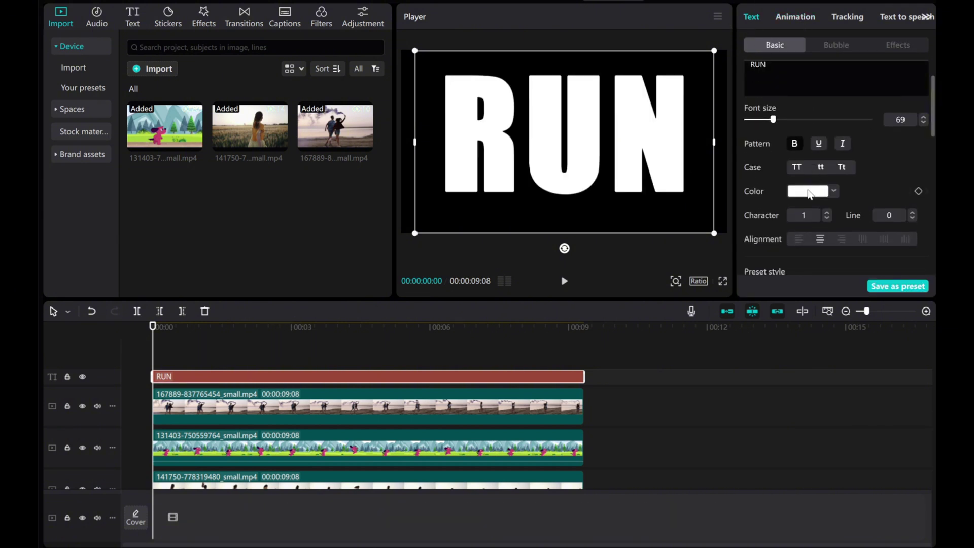
Change the top RUN text colour to bright green (00E200).
click(808, 191)
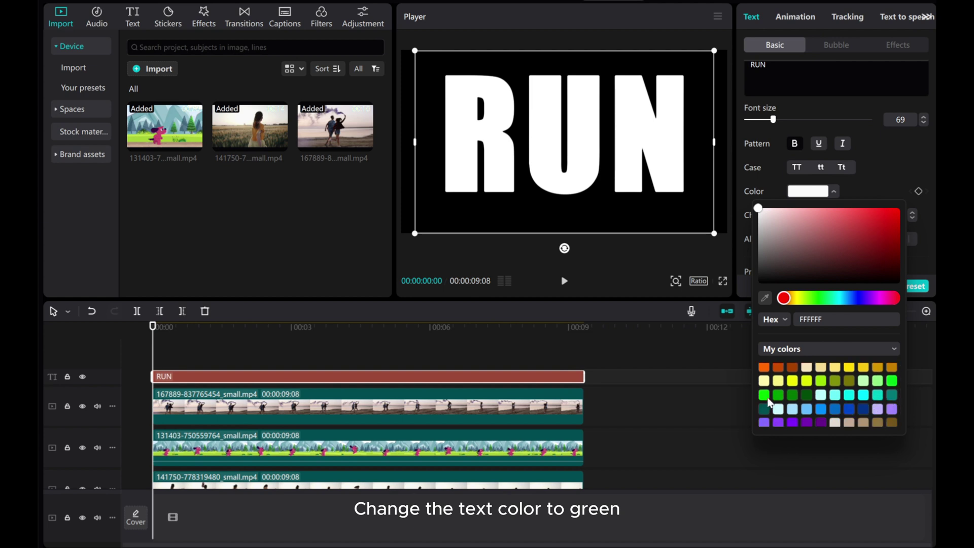
click(764, 395)
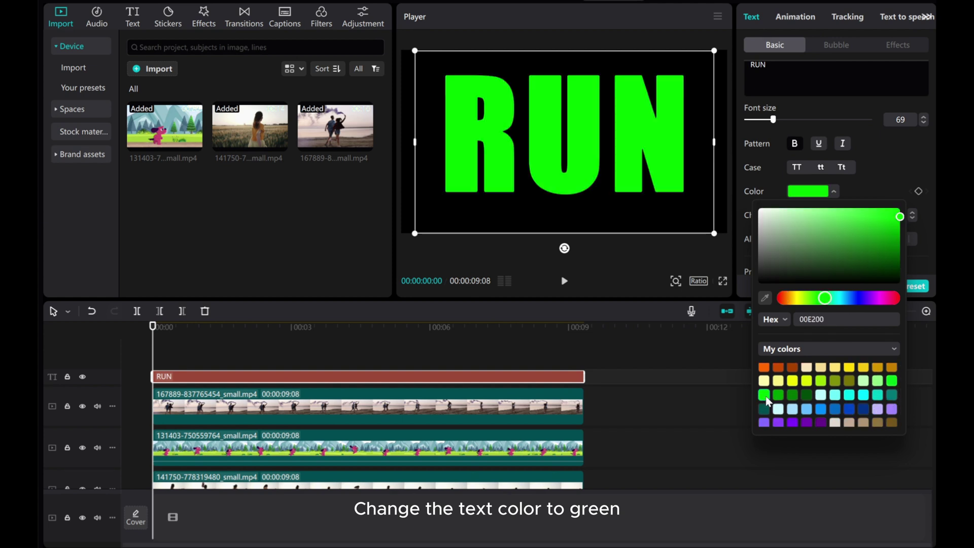
click(879, 189)
scroll(806, 213, down, 10)
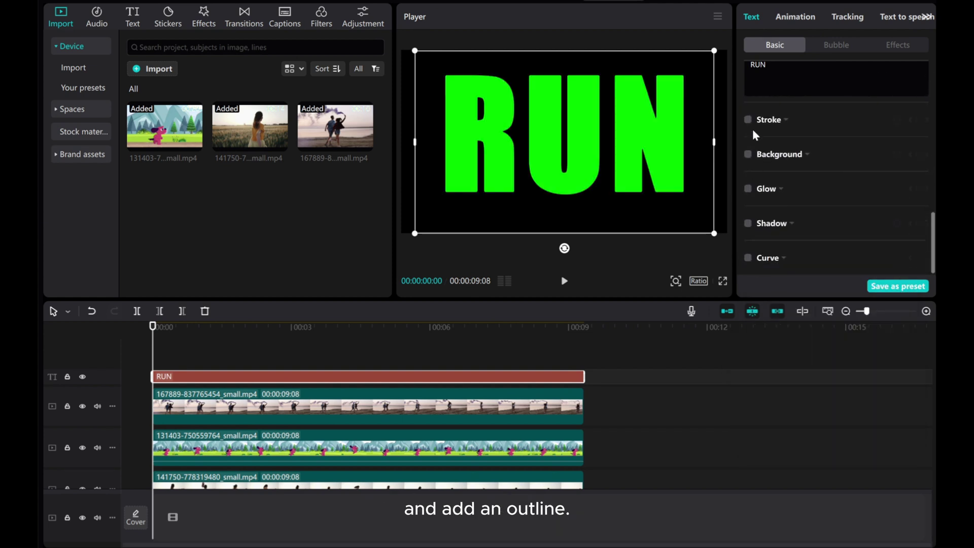
Add a white stroke to the RUN text with thickness 11.
click(748, 121)
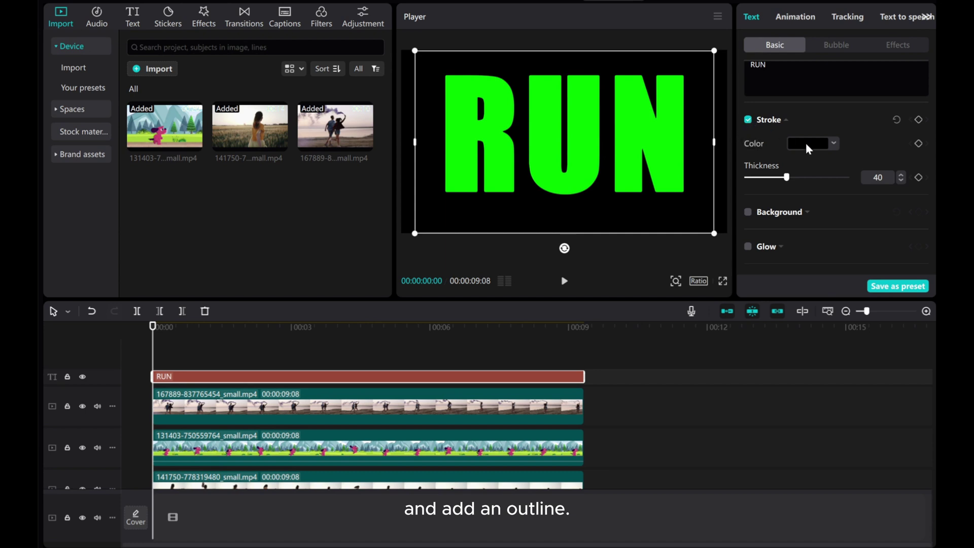
click(807, 144)
click(777, 321)
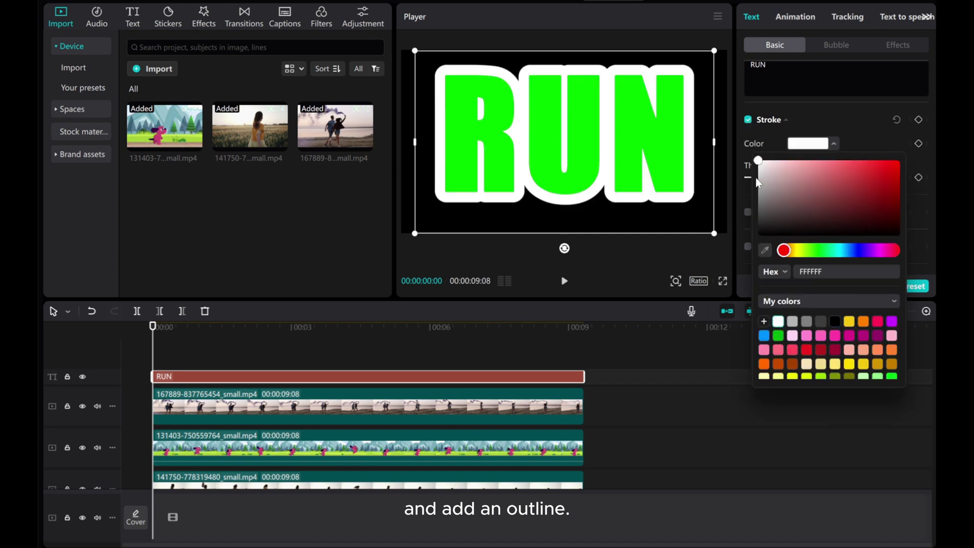
click(746, 174)
drag(786, 178, 758, 180)
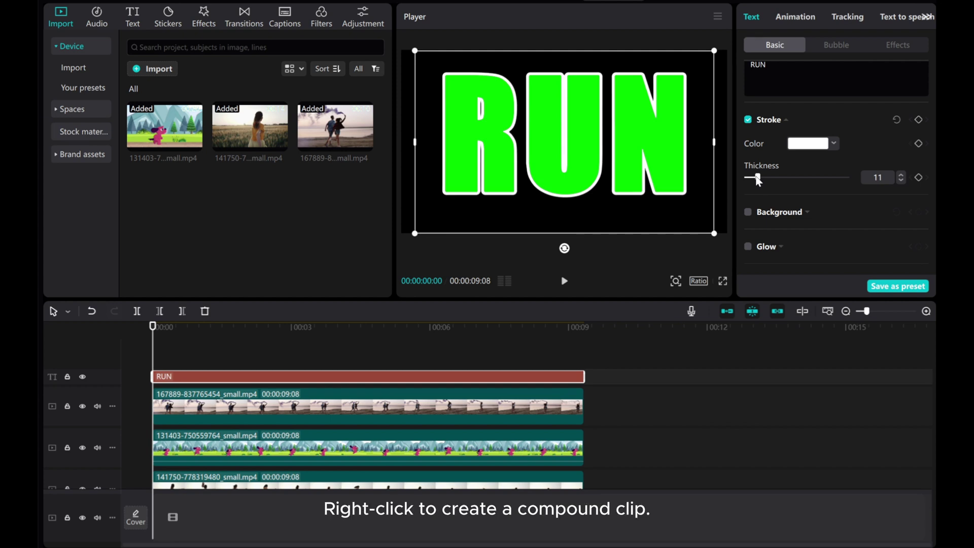
Merge the selected clips into a compound clip and enable Chroma key under Remove BG.
right_click(188, 373)
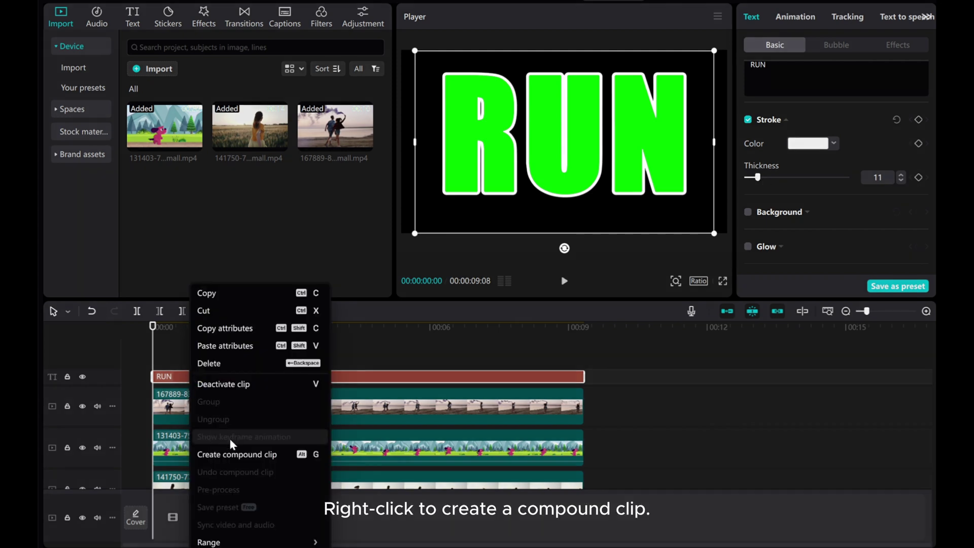
click(231, 453)
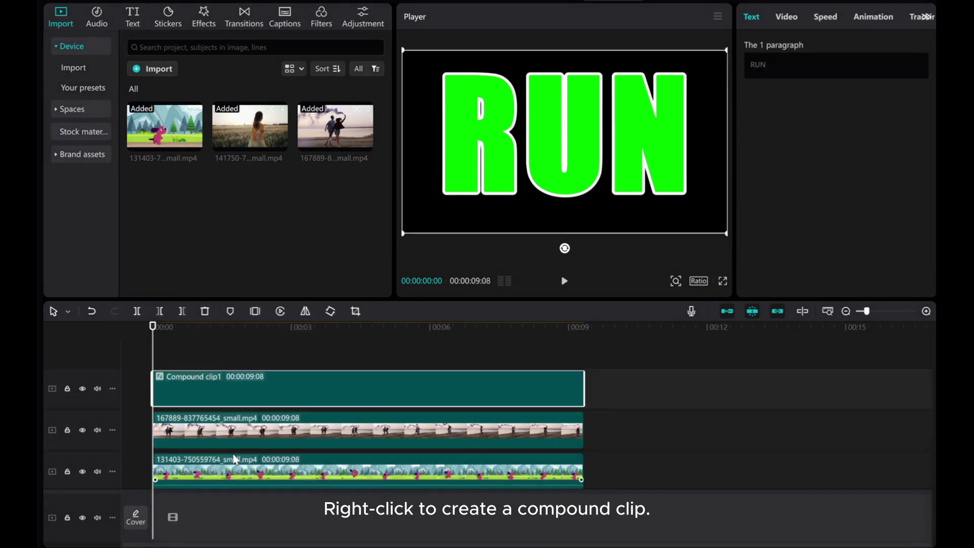
click(786, 18)
click(811, 46)
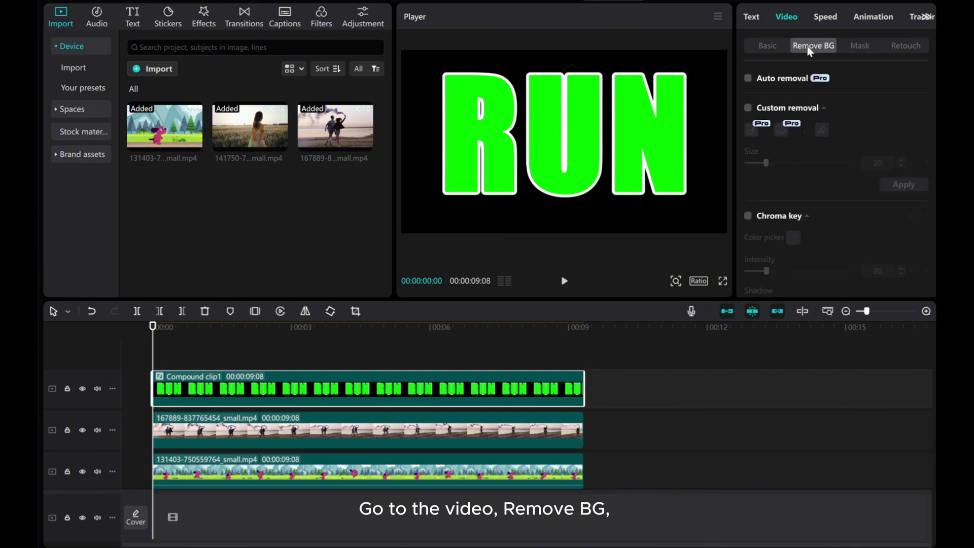
click(748, 215)
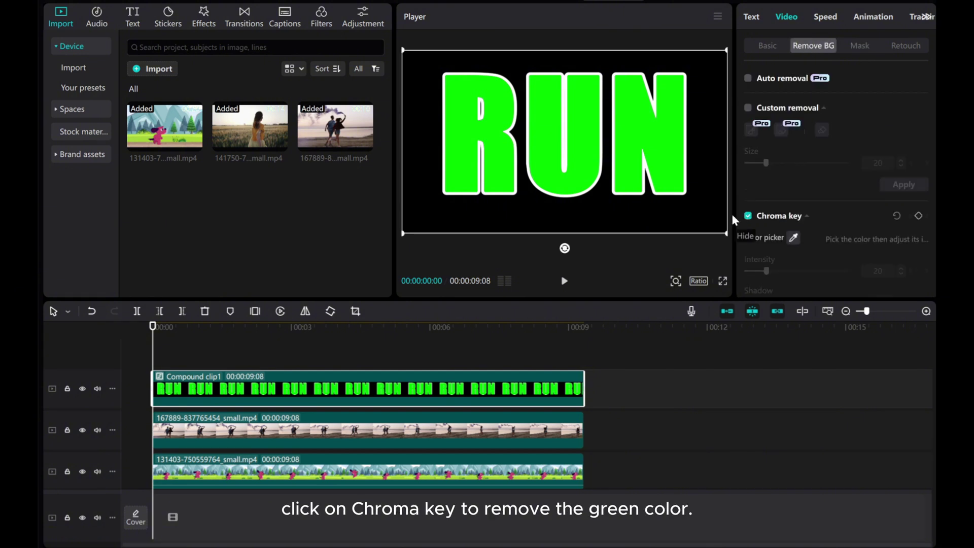
Pick the green of the letters as the key colour, tune Intensity, and play the result.
click(553, 153)
scroll(791, 256, down, 2)
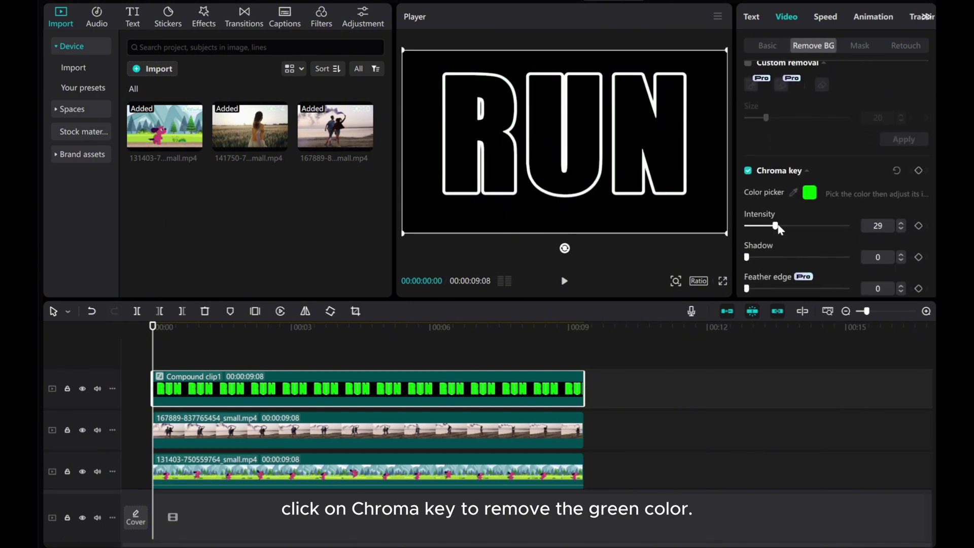
mouse_move(766, 225)
mouse_down()
mouse_move(787, 226)
mouse_move(772, 226)
mouse_up()
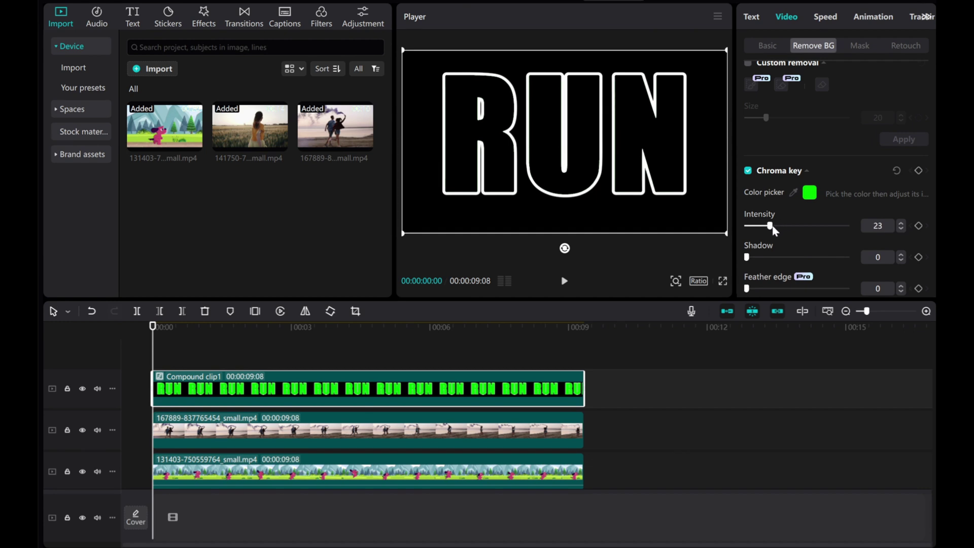
click(175, 355)
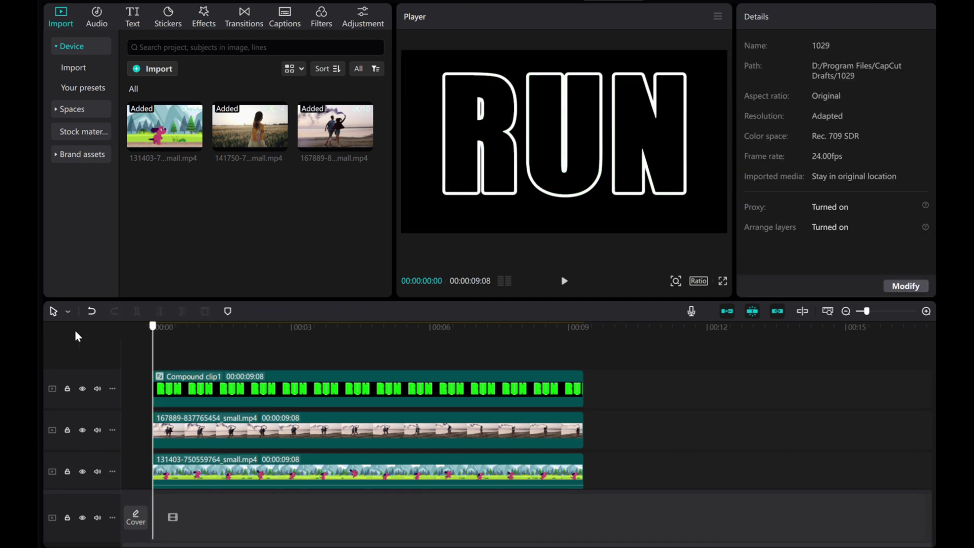
click(563, 279)
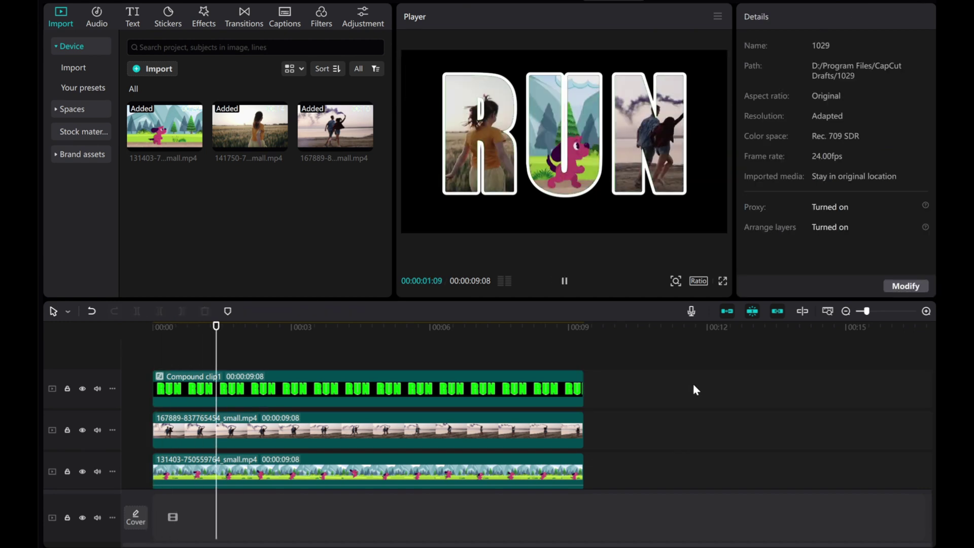